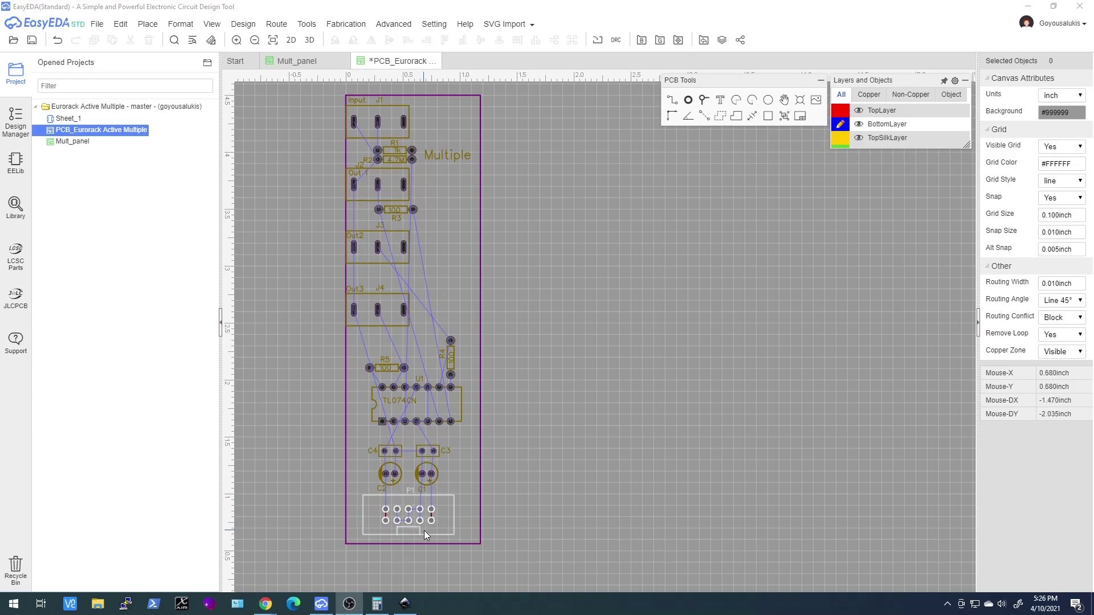
# - Delete the short track between P1's pins
pyautogui.scroll(3, 424, 531)
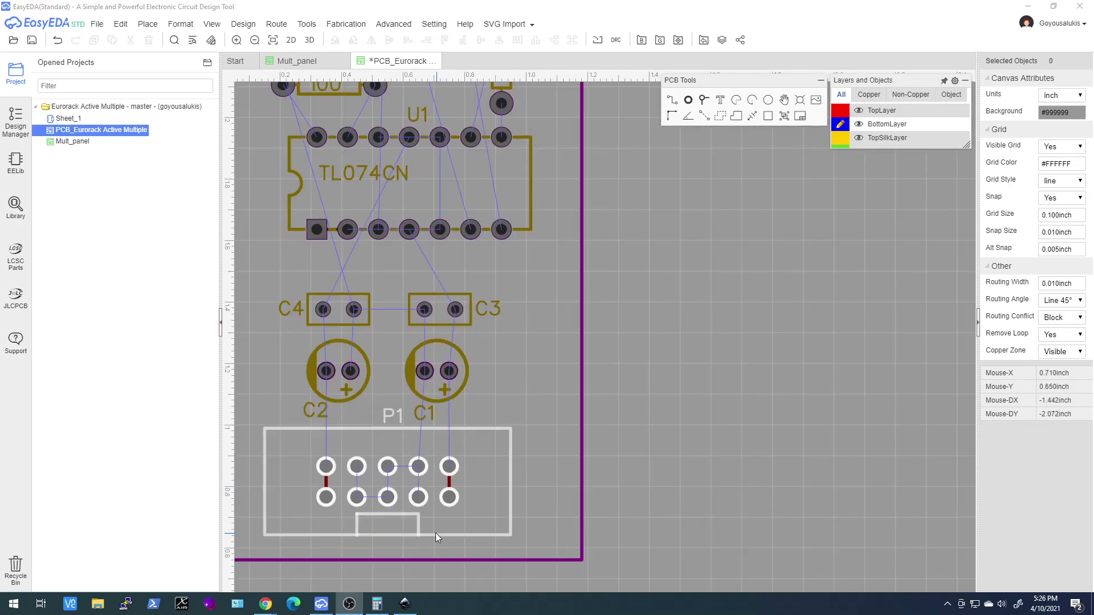
pyautogui.click(511, 450)
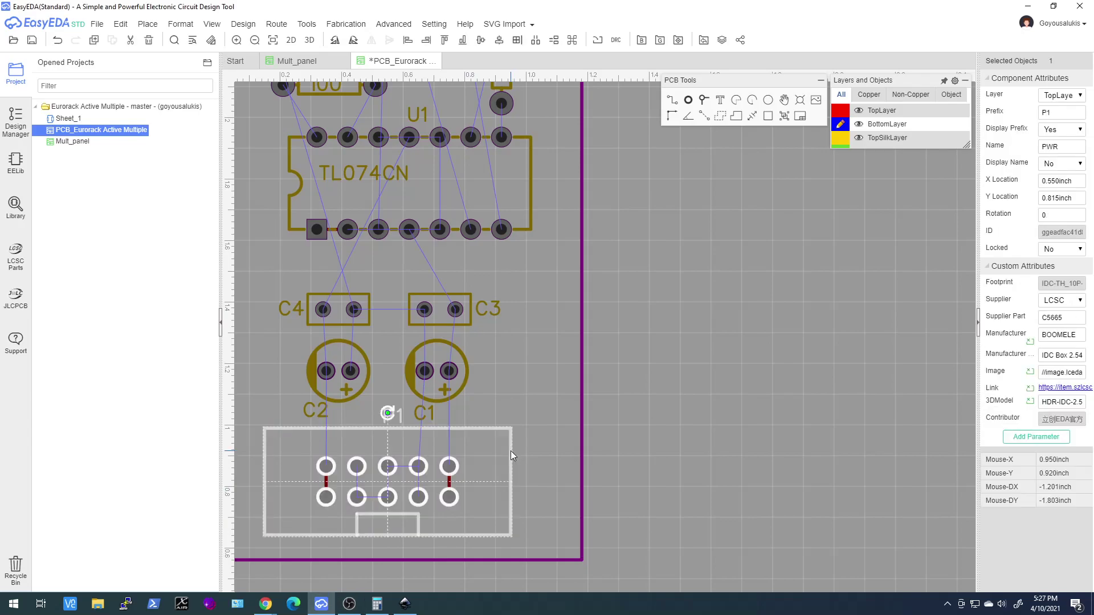
pyautogui.click(449, 481)
pyautogui.press('Delete')
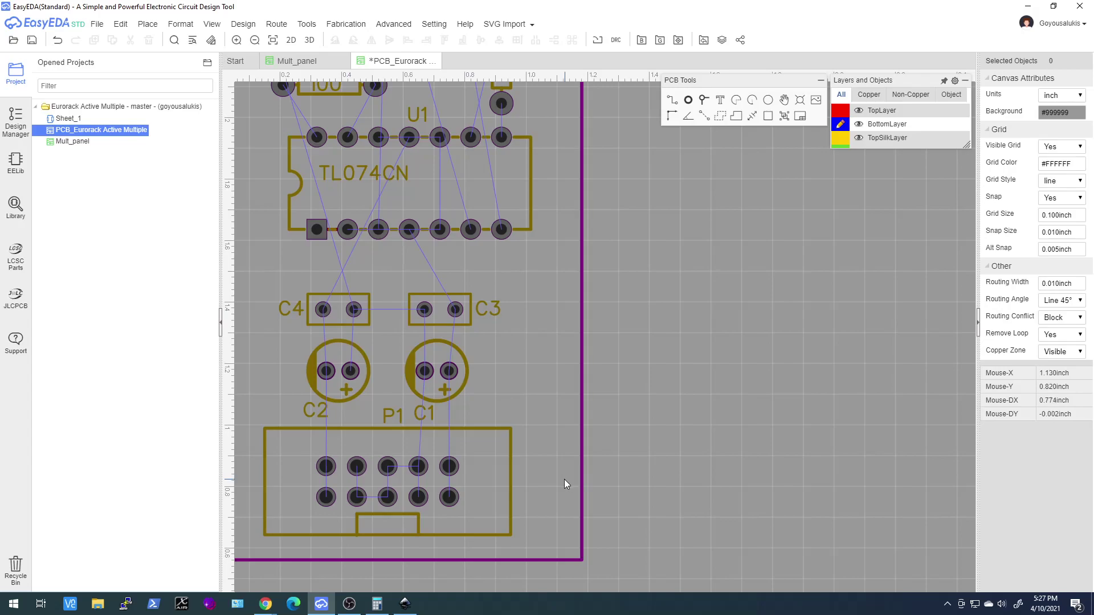
# - Put P1 on BottomLayer, move its label right of C1, and rotate it 180°
pyautogui.scroll(-2, 541, 479)
pyautogui.scroll(2, 541, 480)
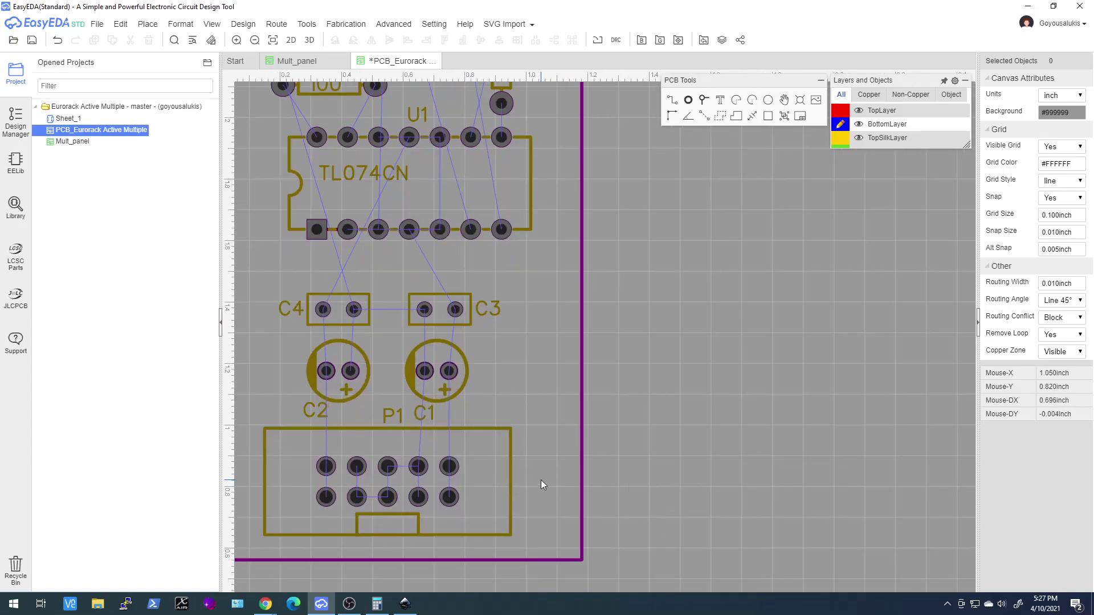
pyautogui.click(511, 475)
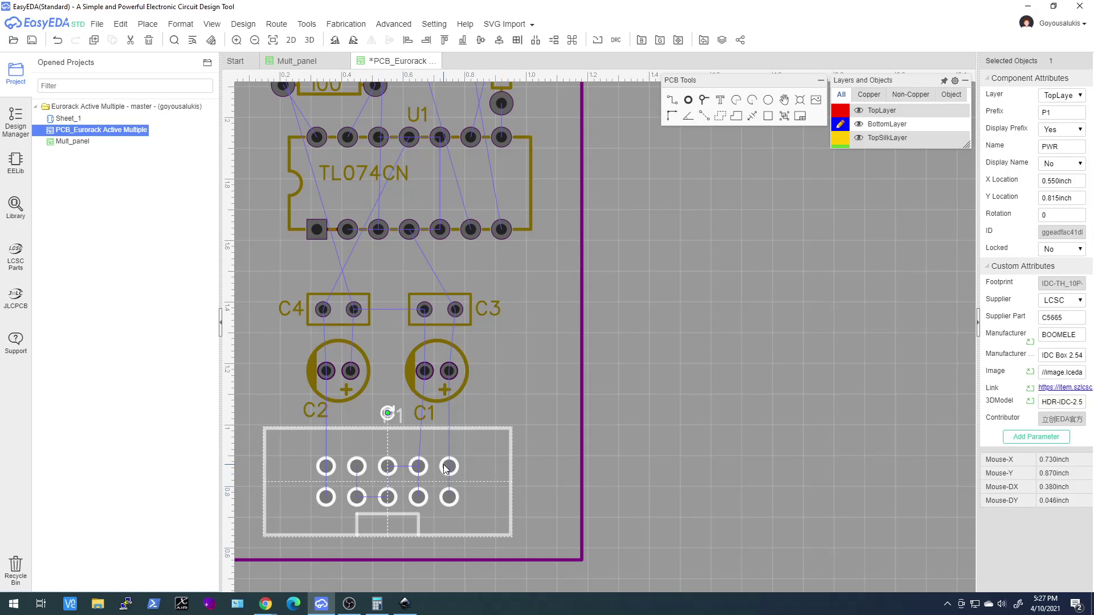
pyautogui.click(1062, 96)
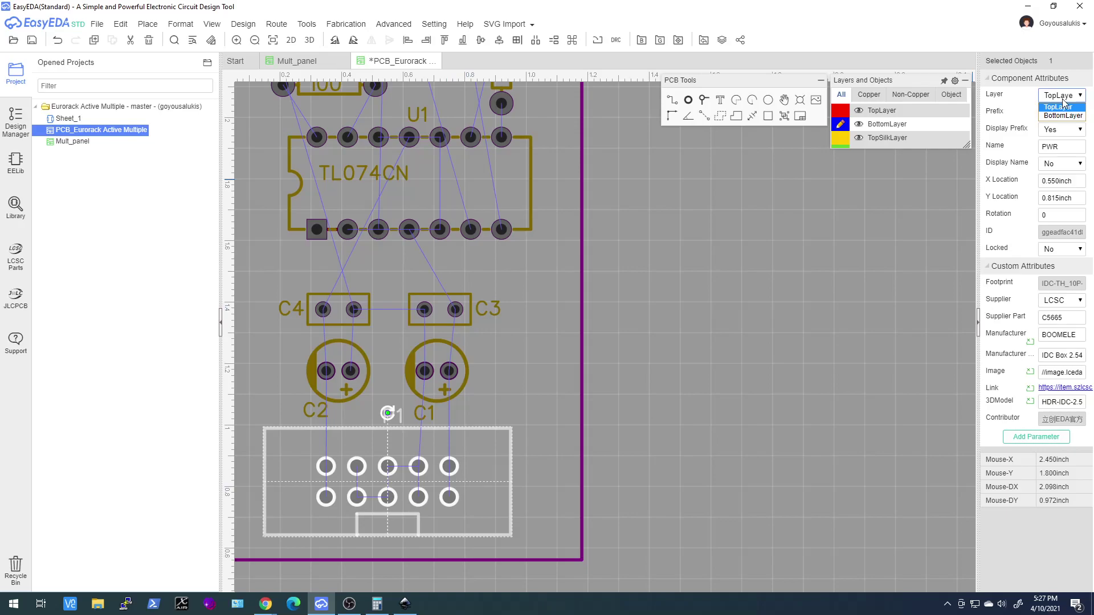
pyautogui.click(1062, 116)
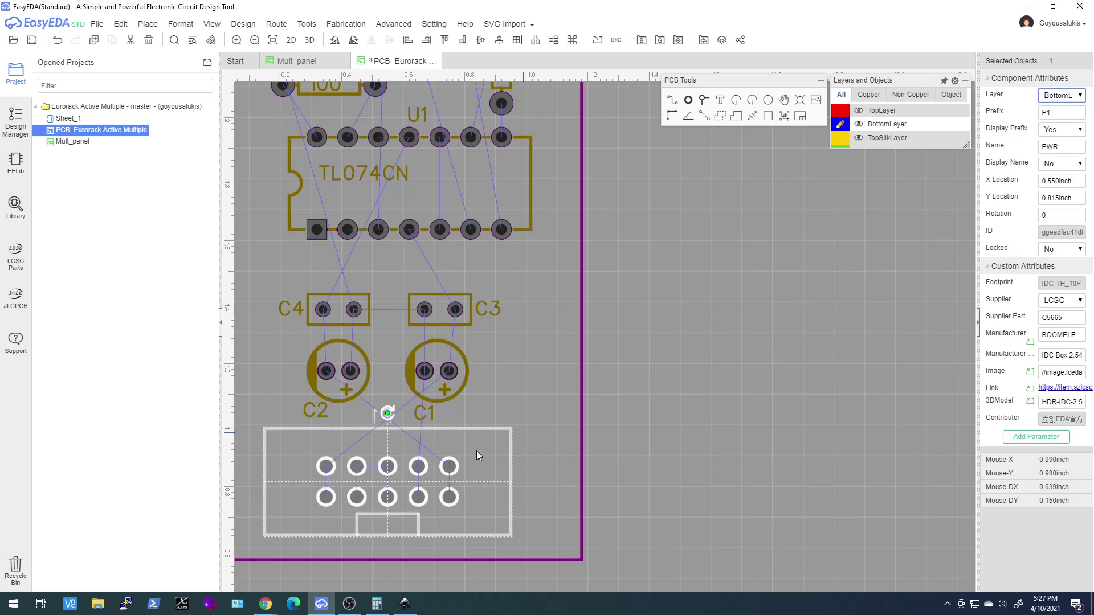
pyautogui.click(361, 418)
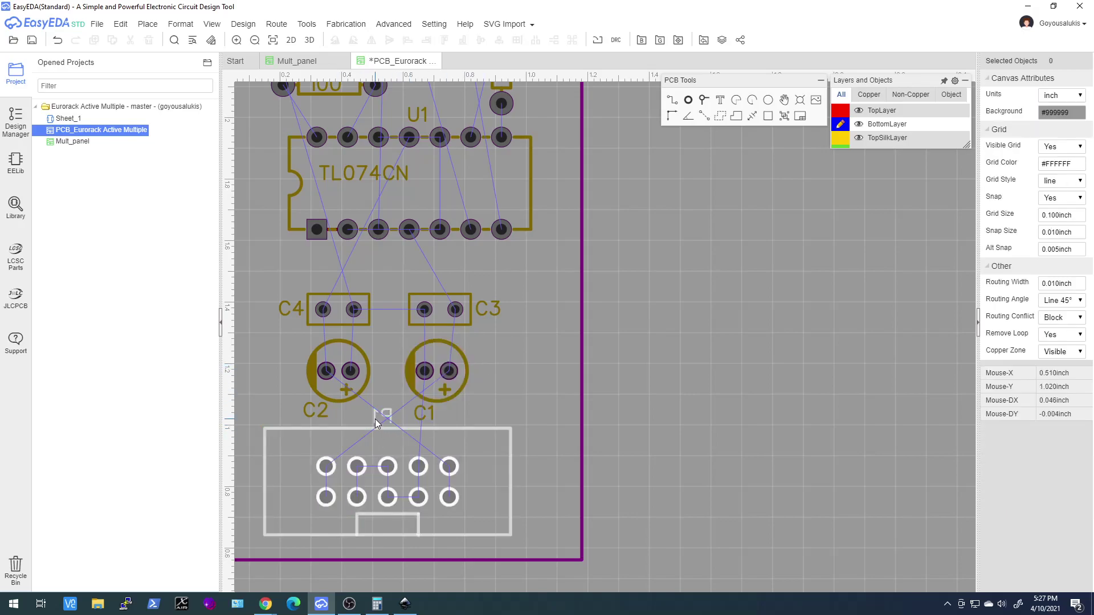
pyautogui.moveTo(375, 422); pyautogui.dragTo(485, 417)
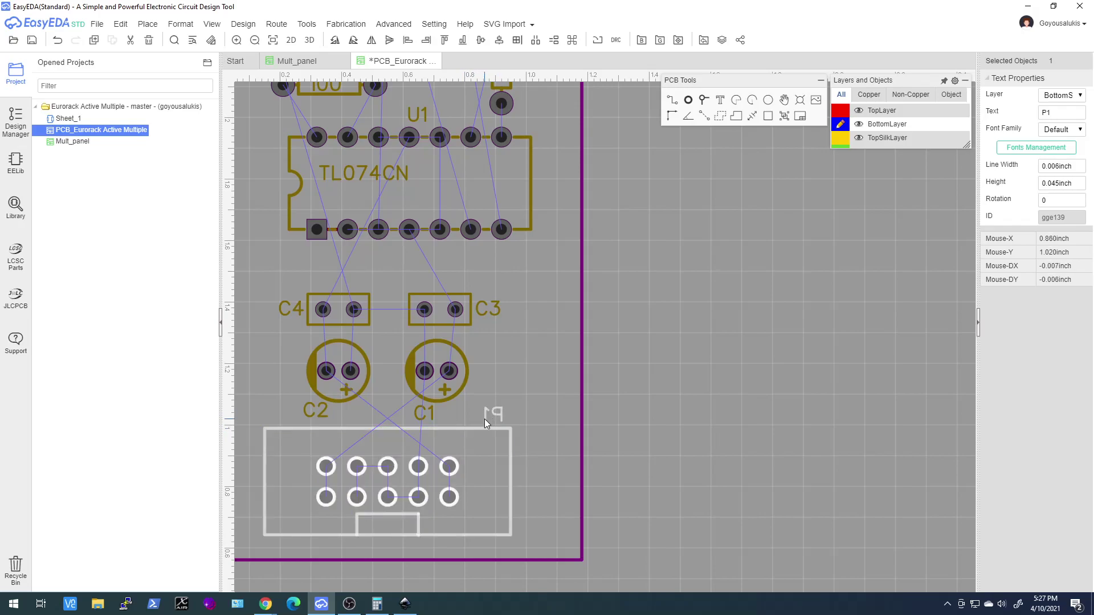
pyautogui.click(455, 432)
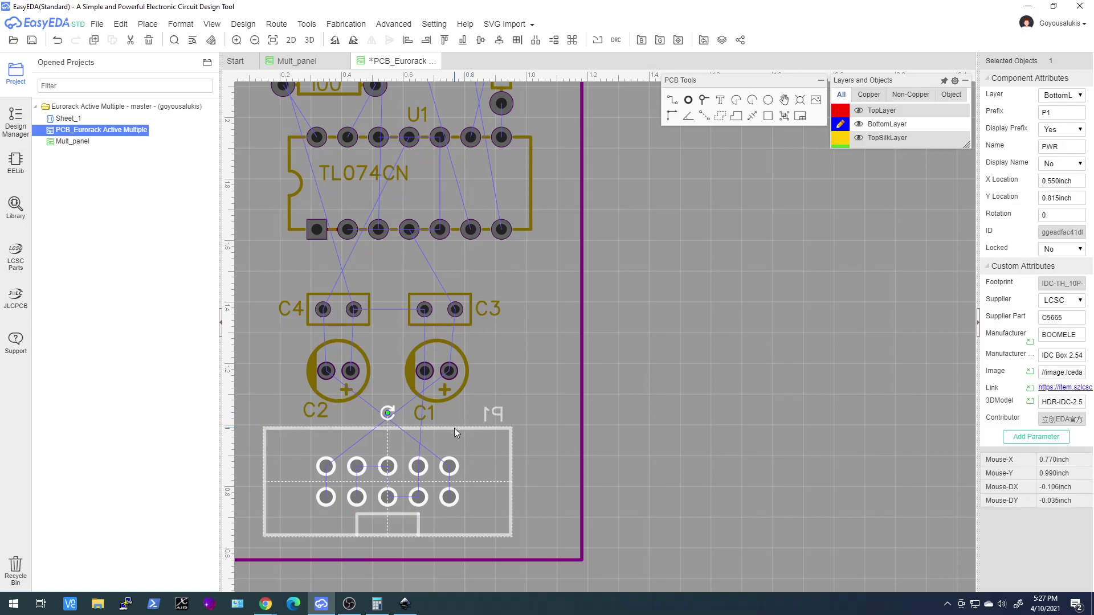
pyautogui.press('space')
pyautogui.press('space')
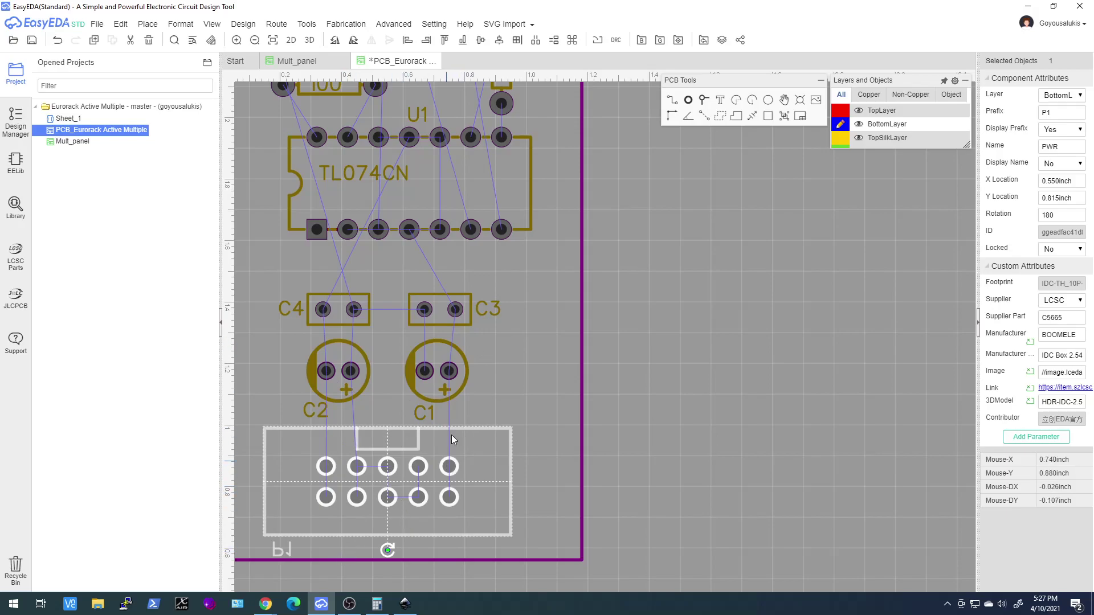
# - Put capacitors C1 and C2 on BottomLayer, each rotated to 0°
pyautogui.click(437, 401)
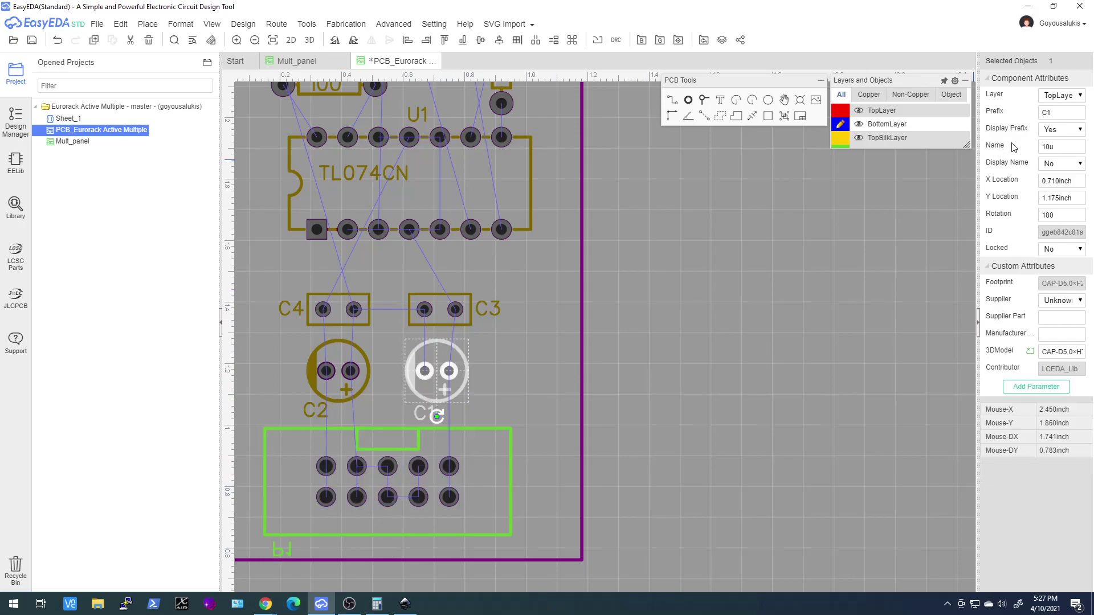
pyautogui.click(1058, 101)
pyautogui.click(1056, 115)
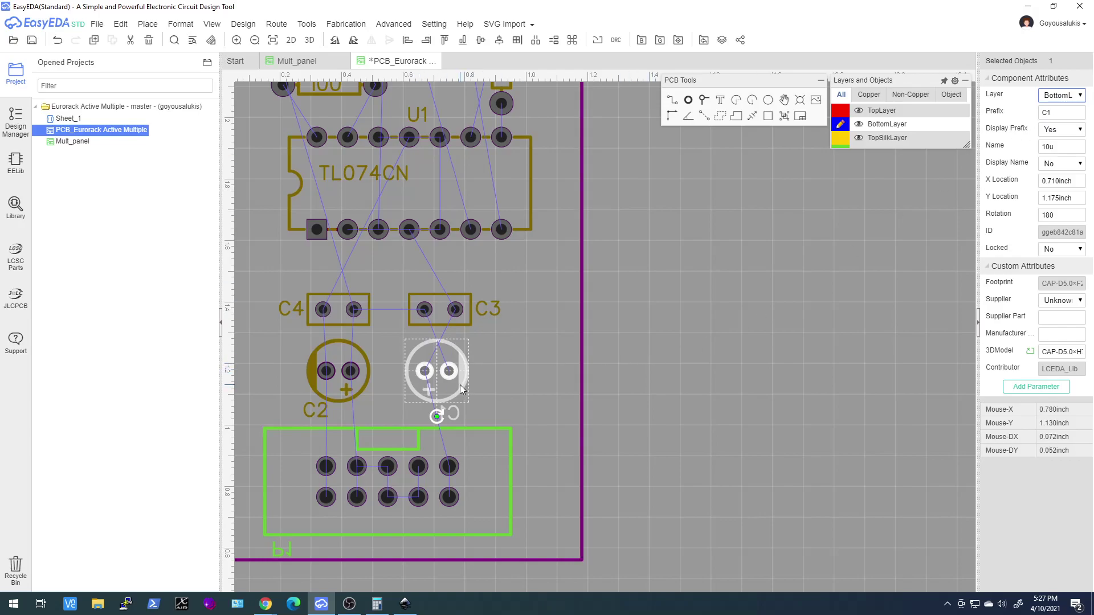
pyautogui.press('space')
pyautogui.press('space')
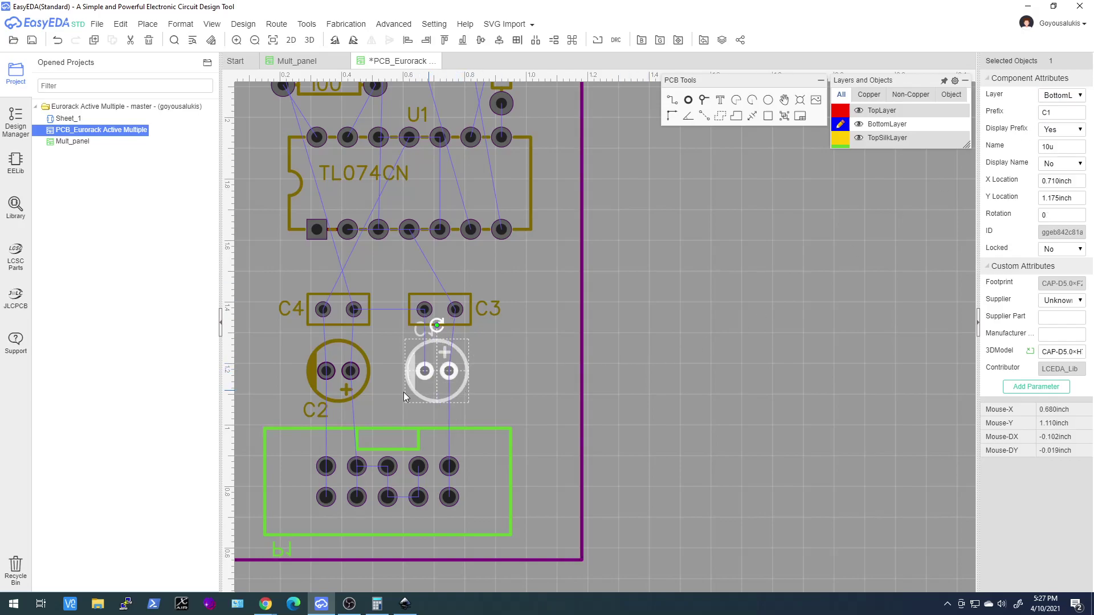
pyautogui.click(368, 384)
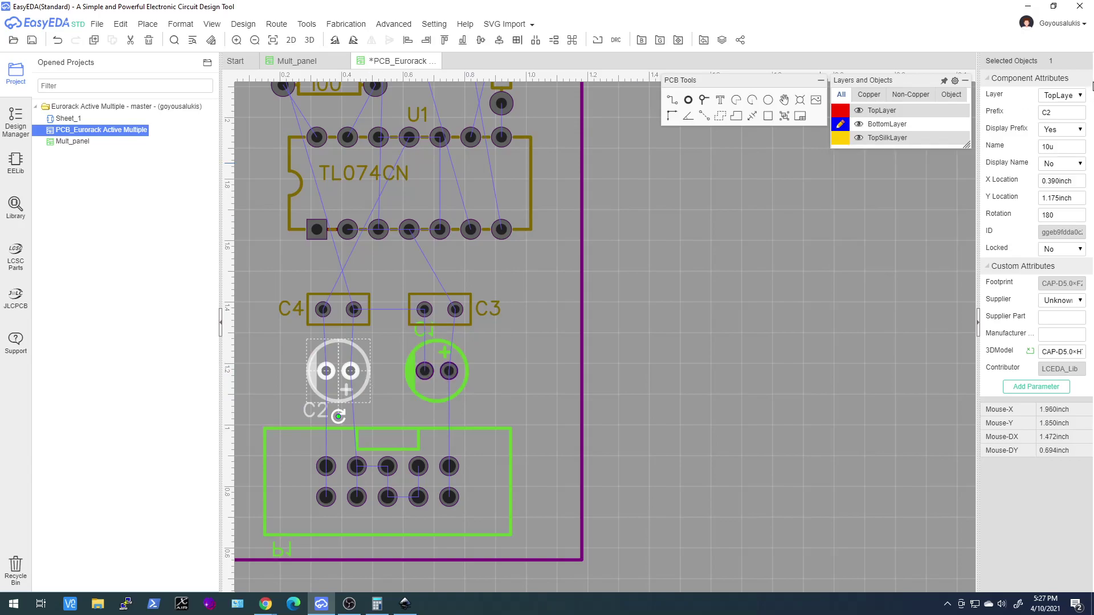
pyautogui.click(1062, 95)
pyautogui.click(1054, 115)
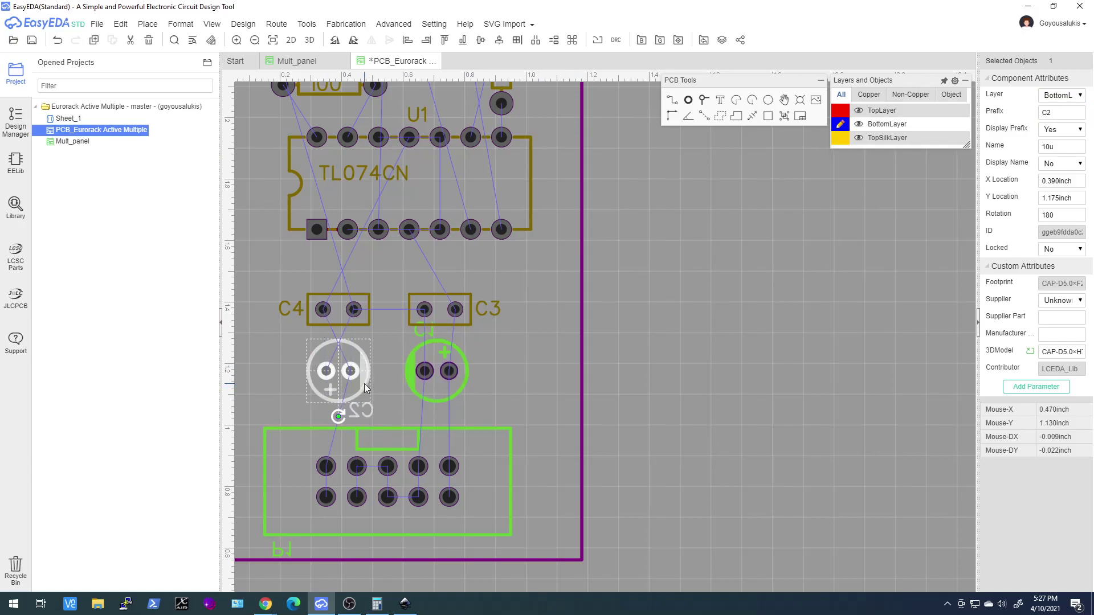
pyautogui.press('space')
pyautogui.press('space')
pyautogui.click(523, 376)
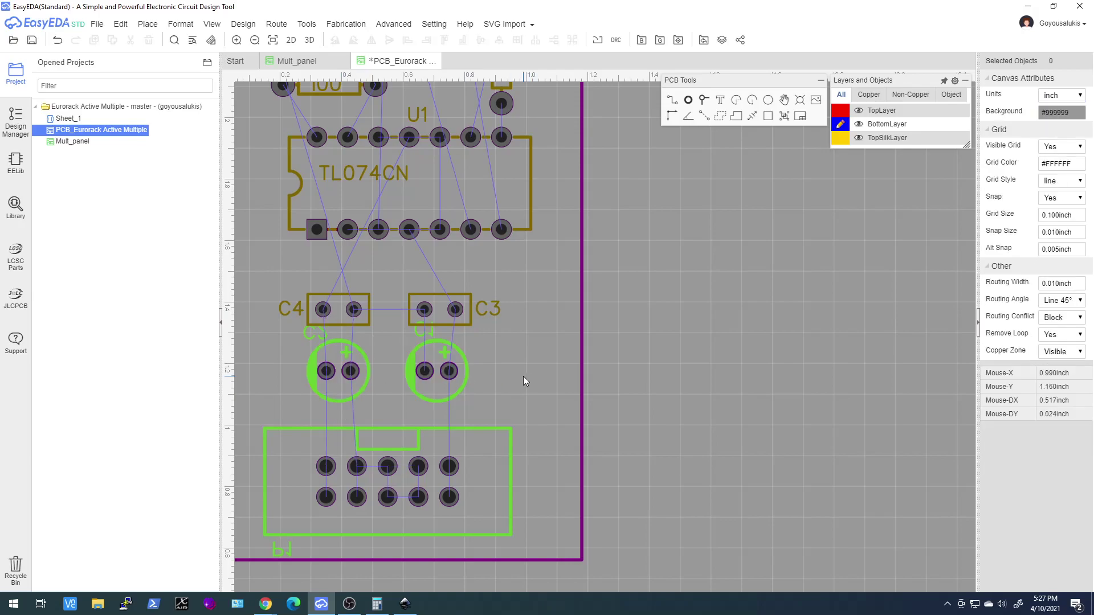
# - Open the 3D view and tilt the board to show its solder side face-on
pyautogui.scroll(-2, 524, 374)
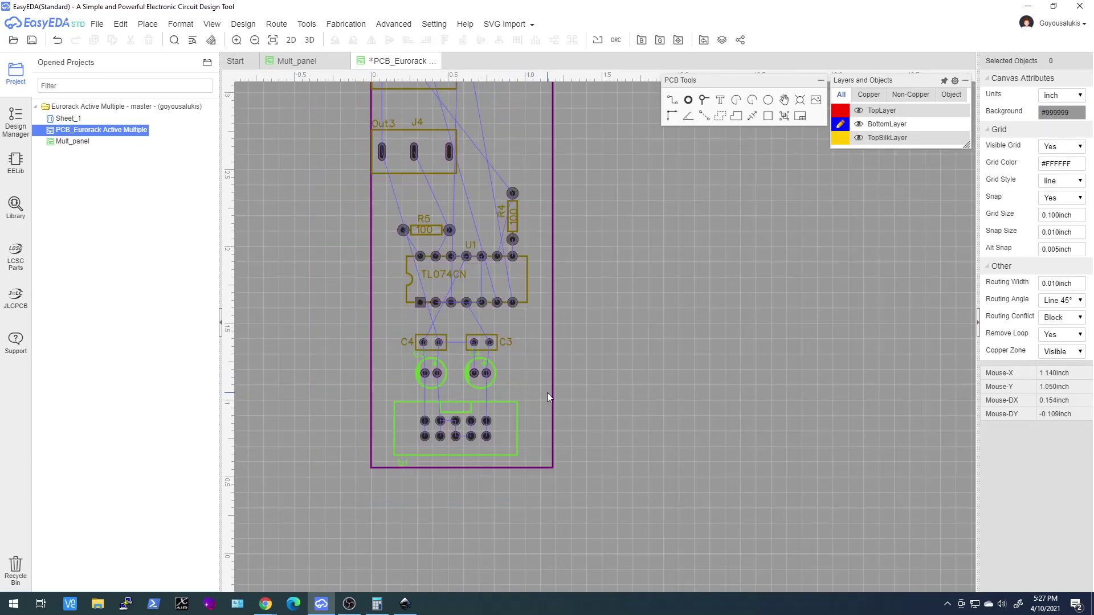
pyautogui.click(309, 40)
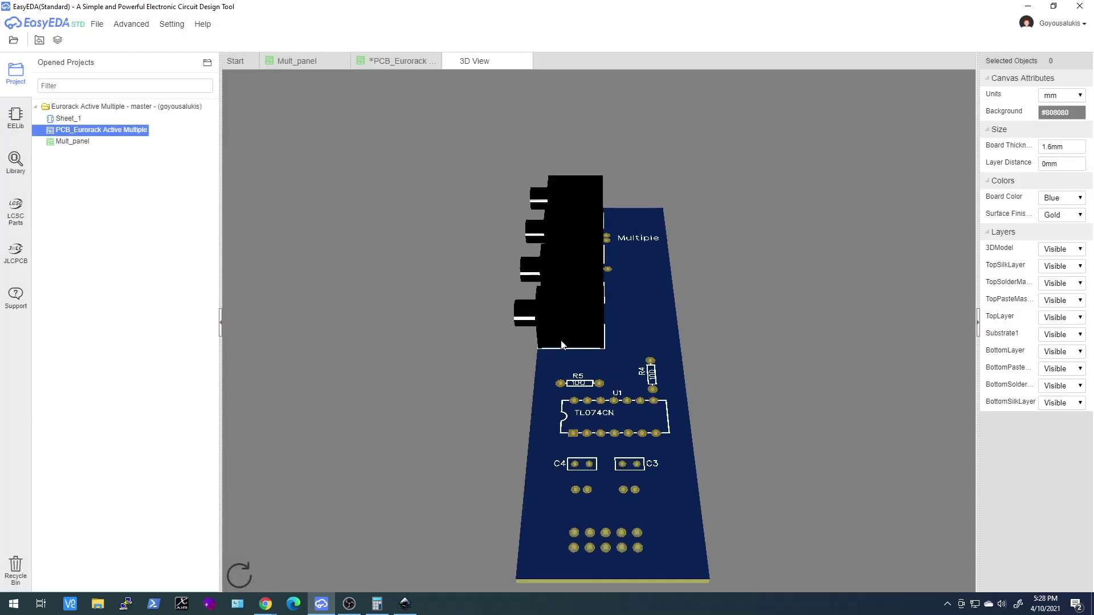
pyautogui.moveTo(562, 340); pyautogui.dragTo(425, 313)
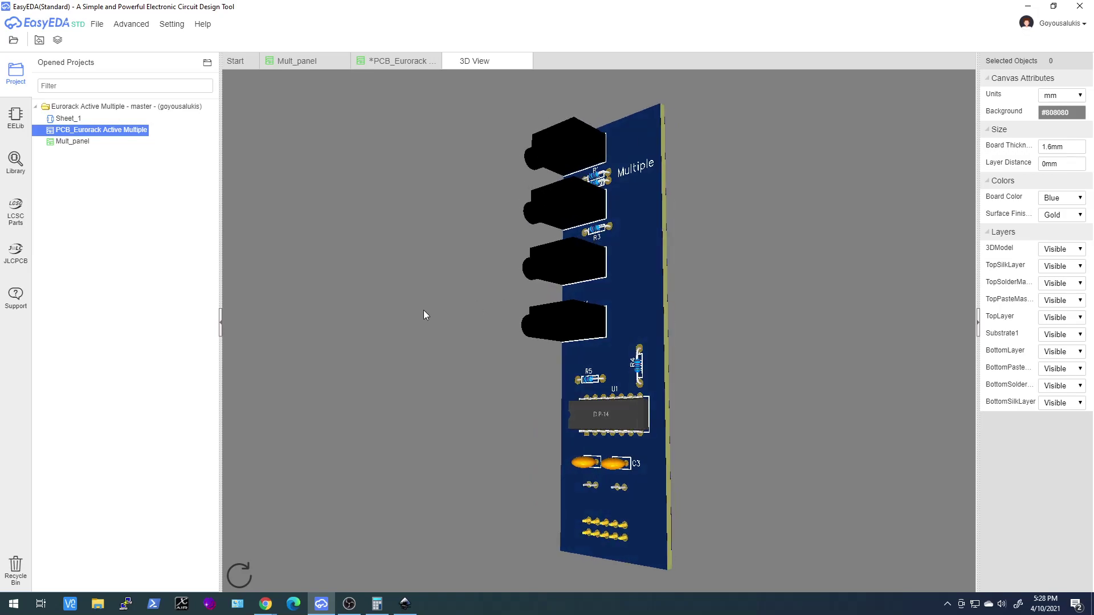
pyautogui.moveTo(676, 309); pyautogui.dragTo(368, 320)
pyautogui.moveTo(668, 384); pyautogui.dragTo(448, 425)
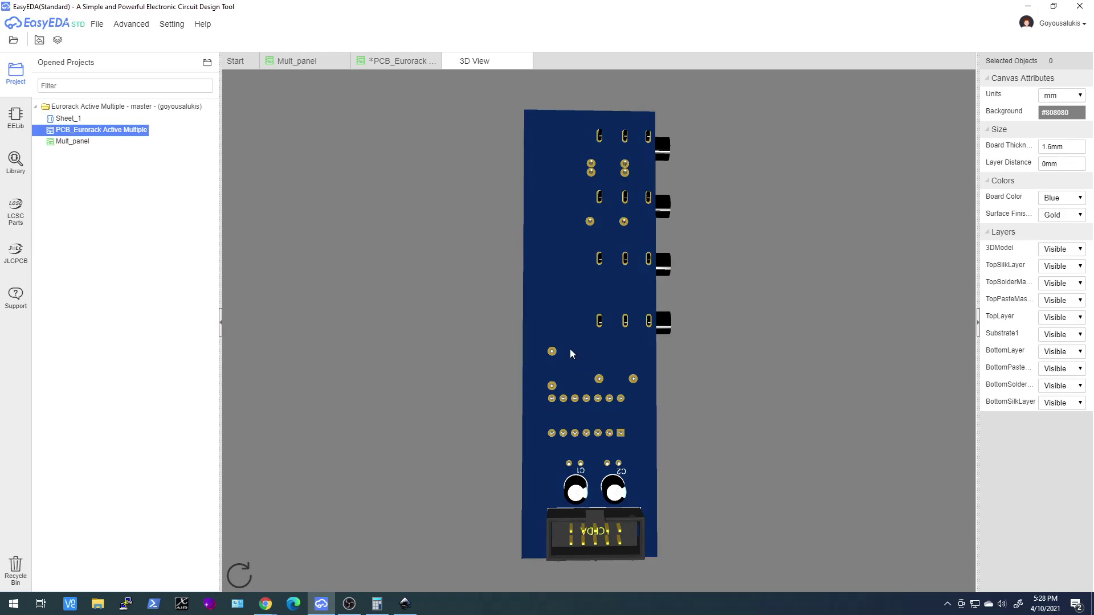
# - Rotate the 3D board back to its component side, then to edge-on views
pyautogui.moveTo(549, 398); pyautogui.dragTo(667, 389)
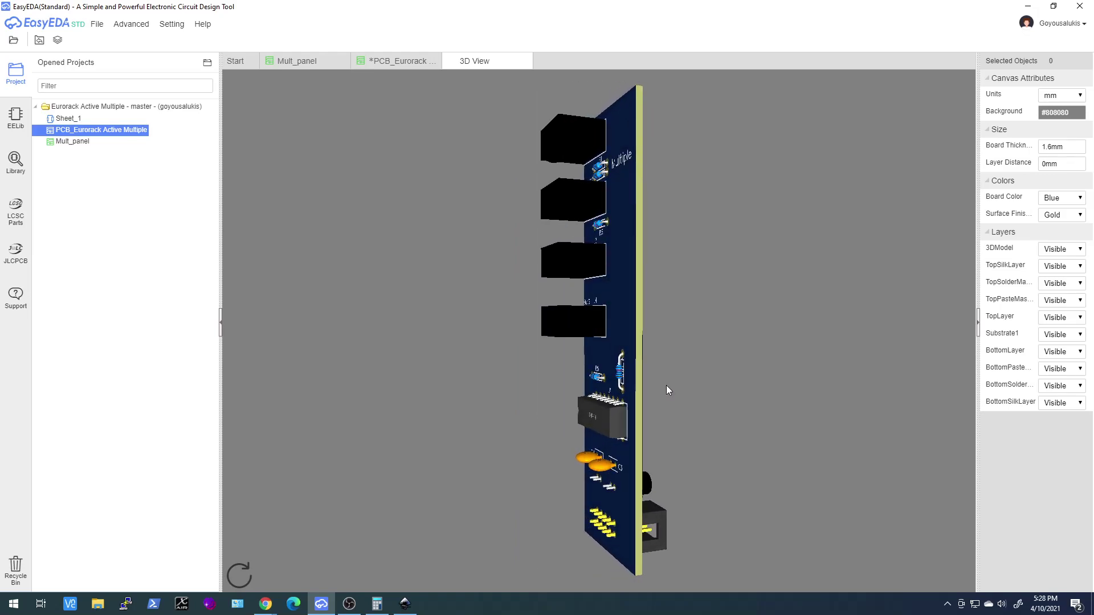
pyautogui.moveTo(593, 335); pyautogui.dragTo(647, 345)
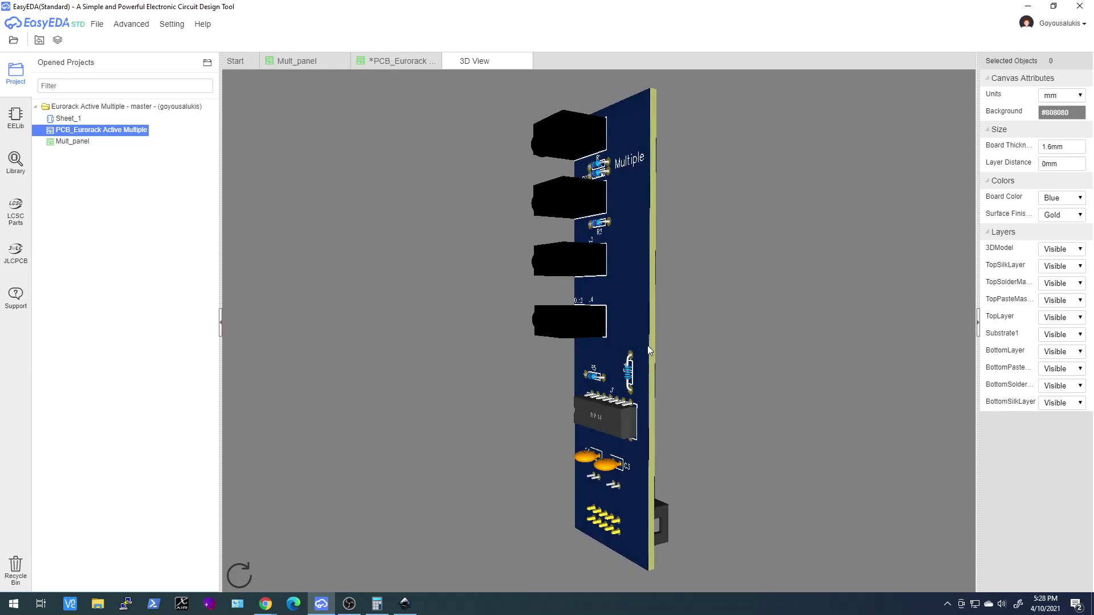
pyautogui.moveTo(597, 320); pyautogui.dragTo(706, 322)
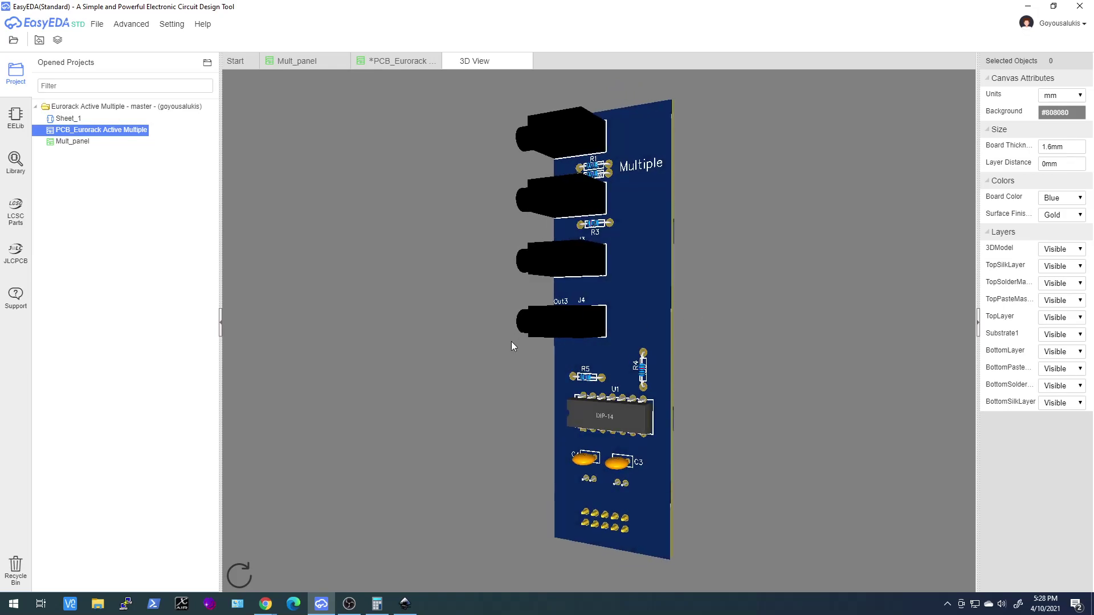
pyautogui.moveTo(563, 341); pyautogui.dragTo(800, 339)
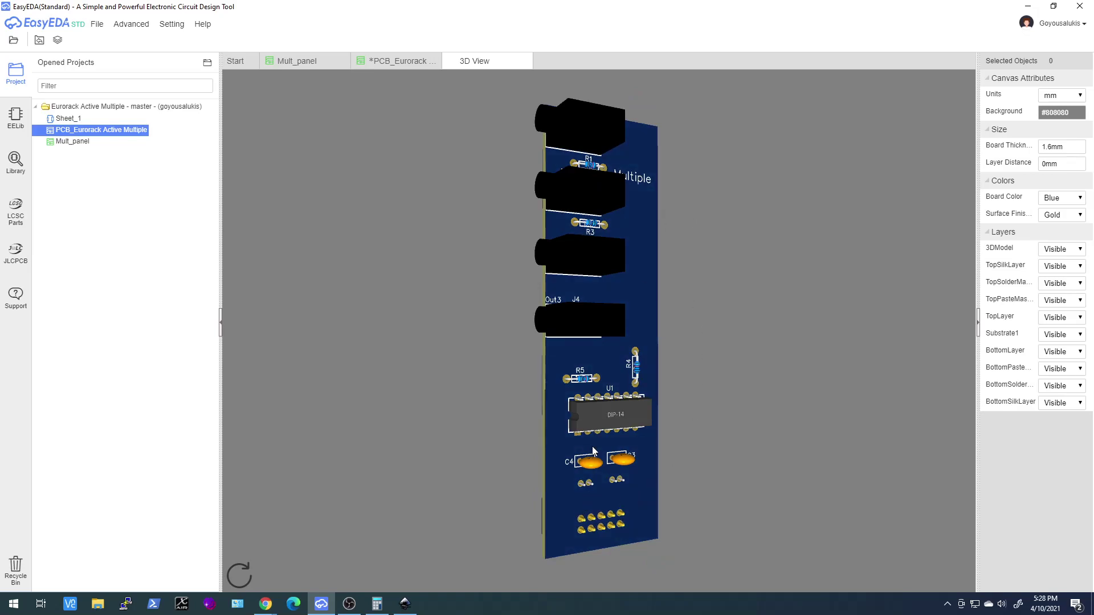
pyautogui.moveTo(623, 509); pyautogui.dragTo(555, 511)
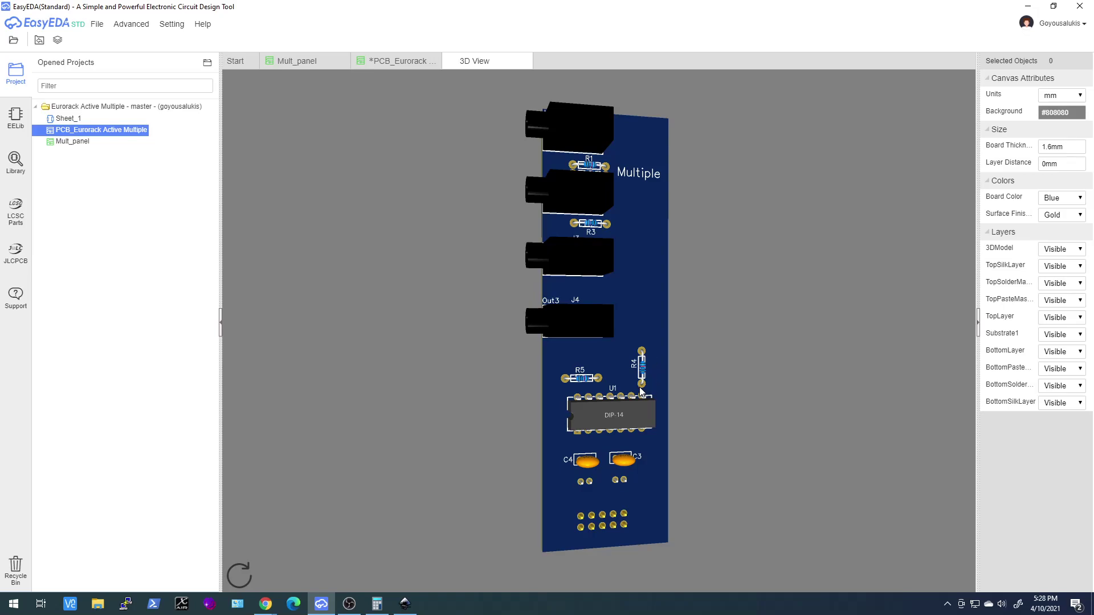
pyautogui.moveTo(654, 311); pyautogui.dragTo(541, 310)
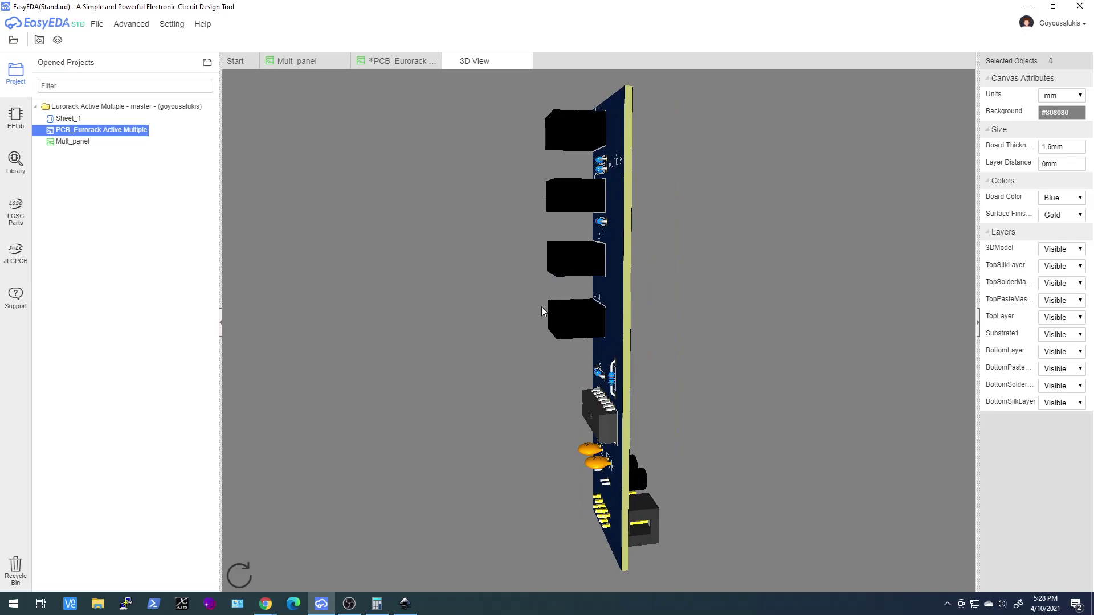
# - Close the 3D view and route a top-layer track from R4's top pad to J3's middle pin
pyautogui.click(525, 61)
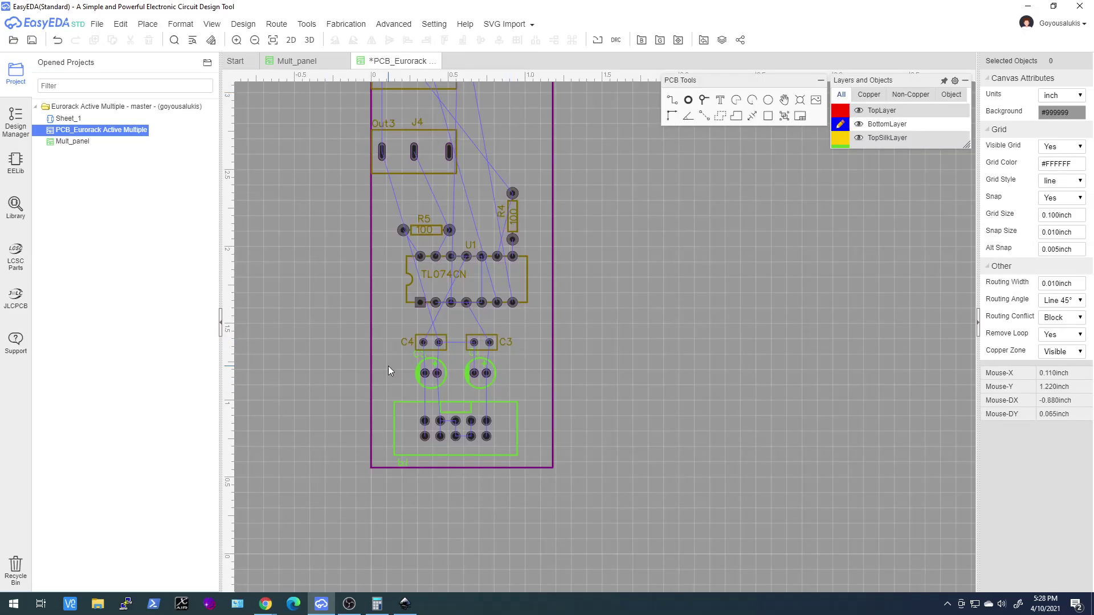
pyautogui.scroll(-4, 471, 326)
pyautogui.scroll(5, 494, 259)
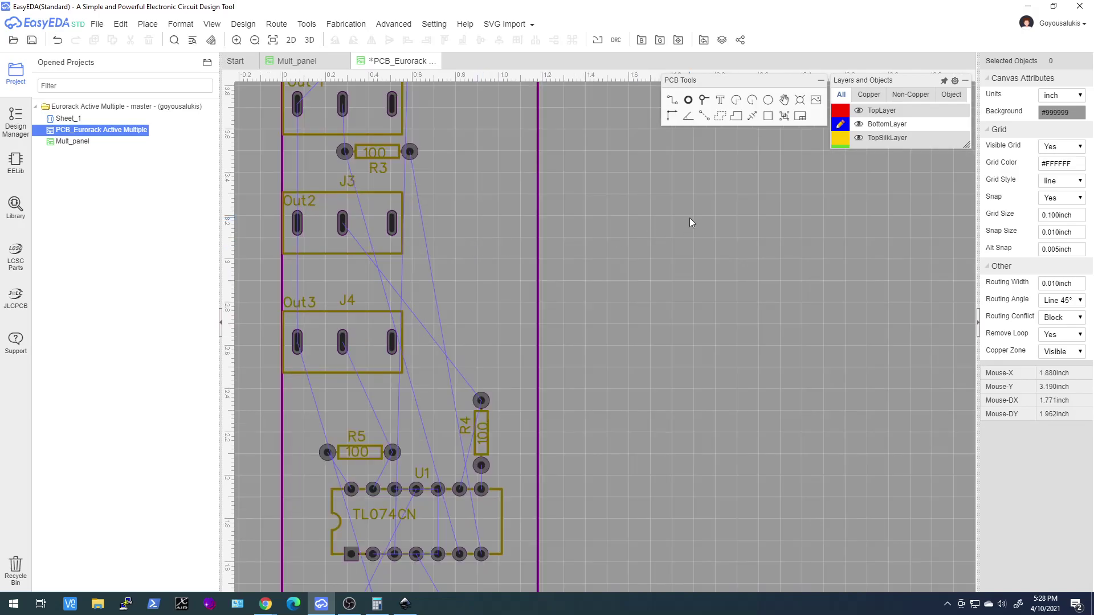
pyautogui.click(840, 110)
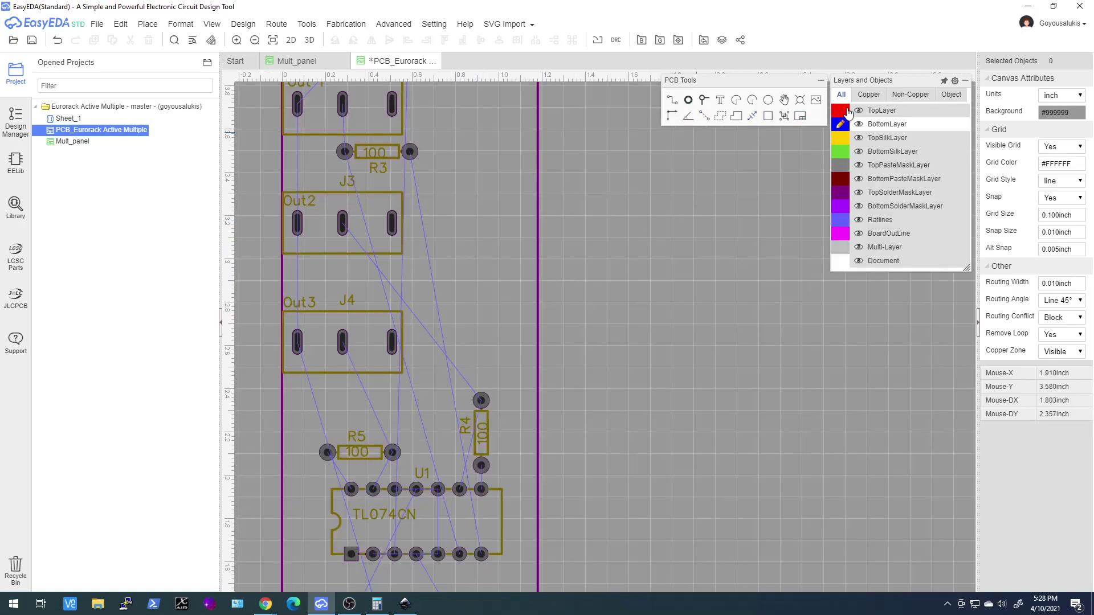
pyautogui.click(671, 99)
pyautogui.click(481, 400)
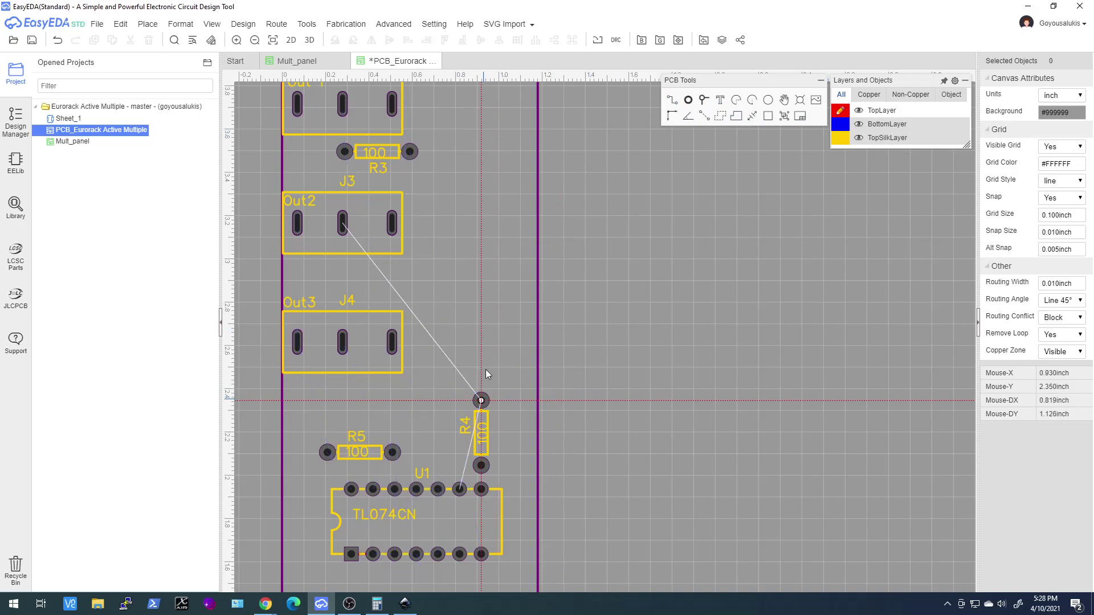
pyautogui.click(481, 193)
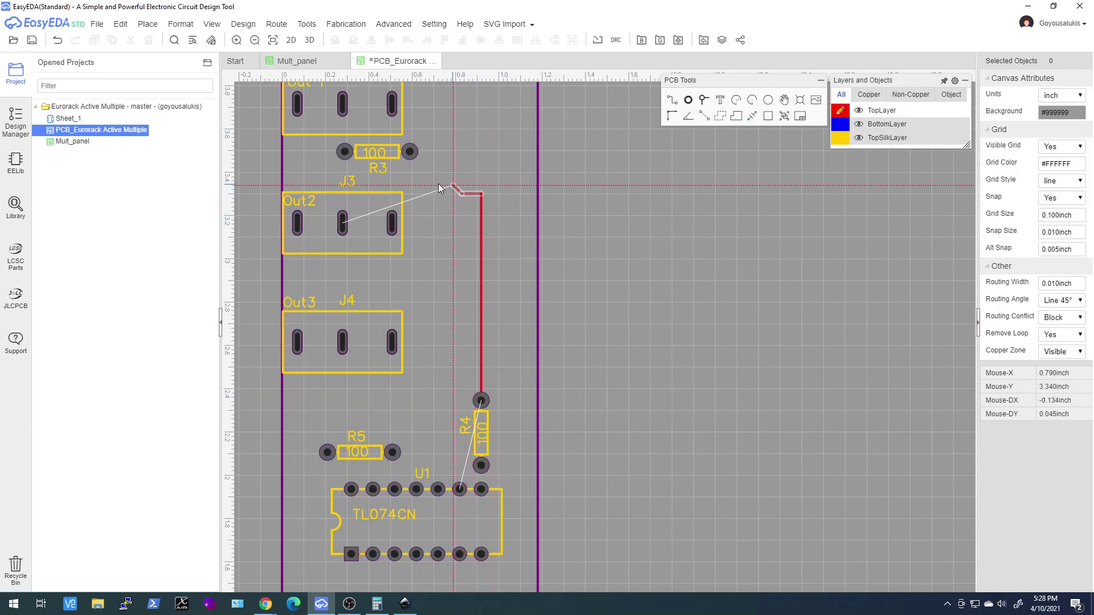
pyautogui.click(342, 194)
pyautogui.click(343, 224)
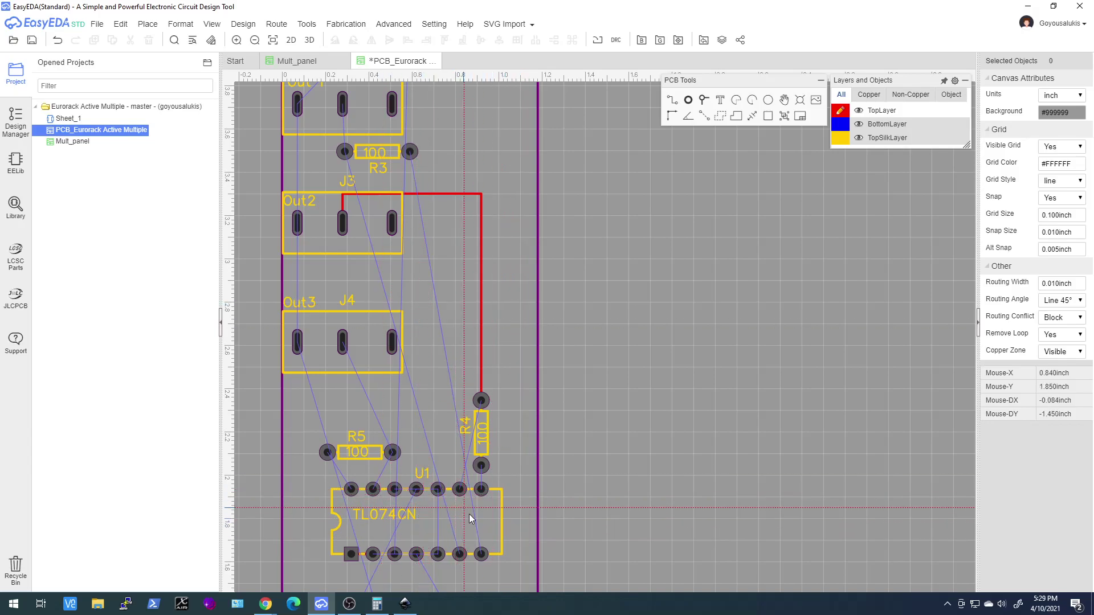
# - Route a track from U1's bottom-right pin right, up past R4, left, then up toward J3
pyautogui.scroll(-3, 484, 555)
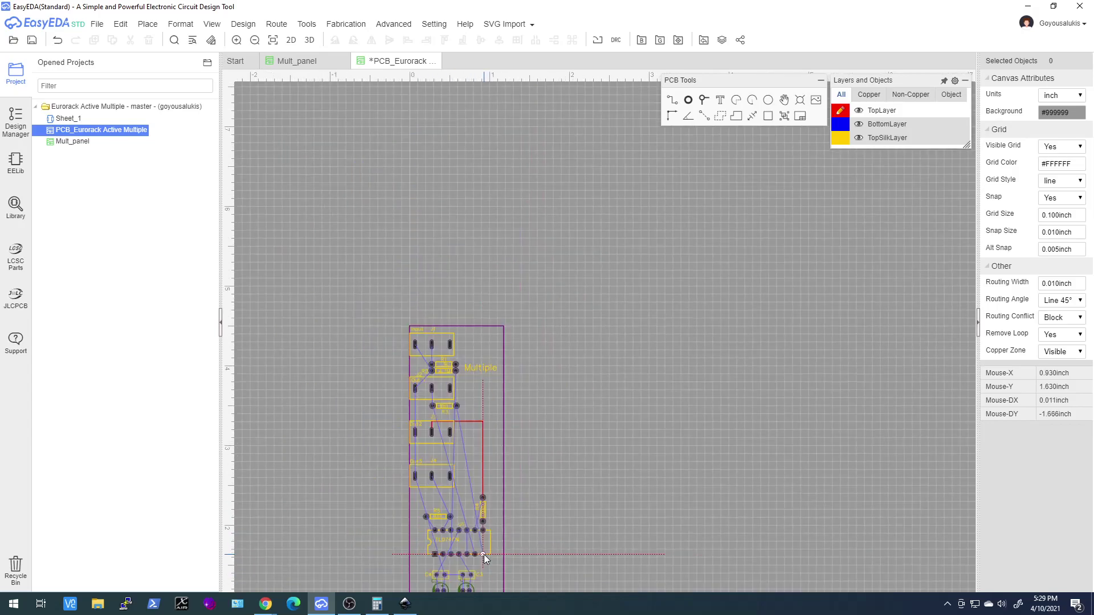
pyautogui.scroll(2, 484, 554)
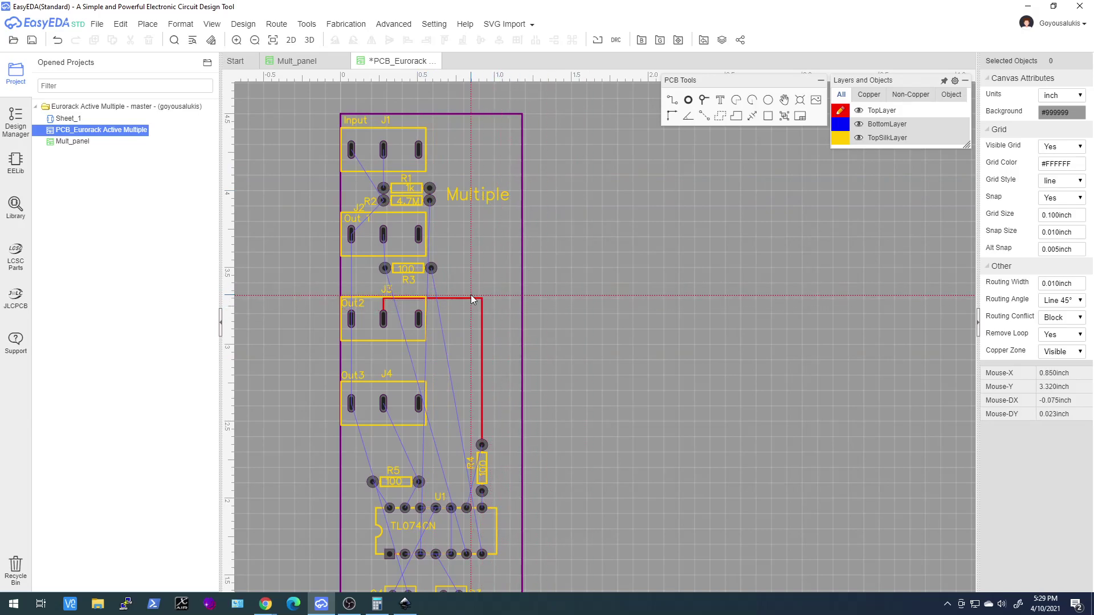
pyautogui.scroll(-2, 481, 397)
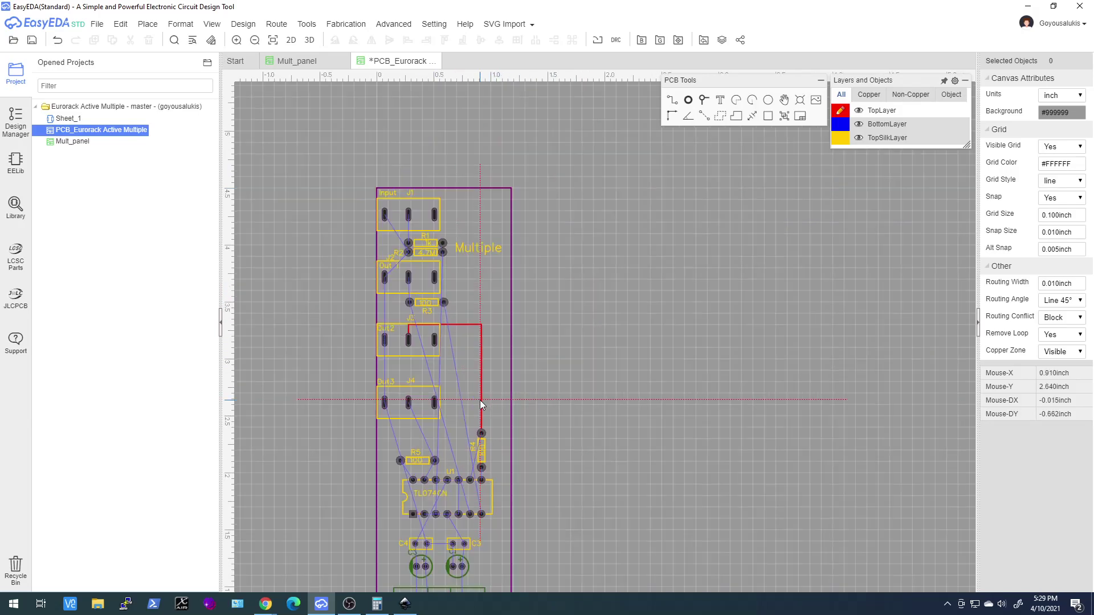
pyautogui.scroll(3, 488, 483)
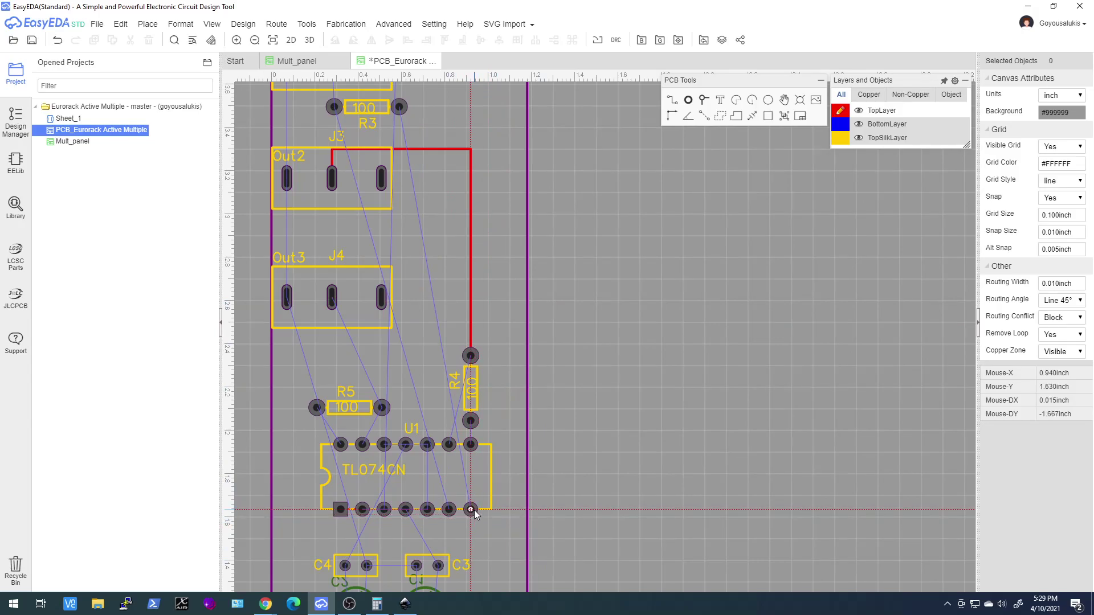
pyautogui.click(471, 508)
pyautogui.click(496, 508)
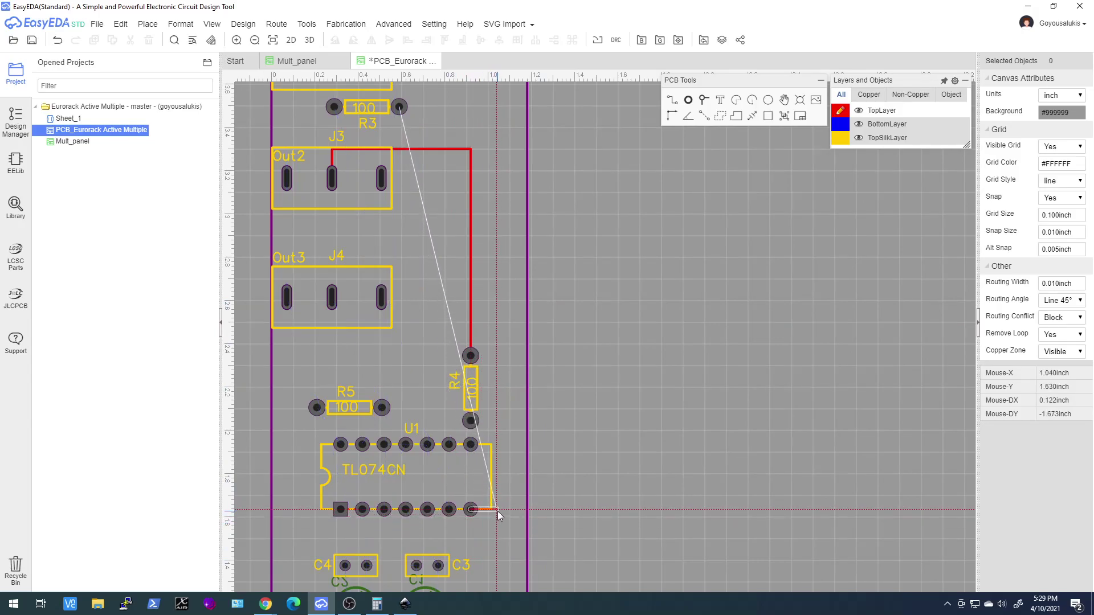
pyautogui.click(481, 391)
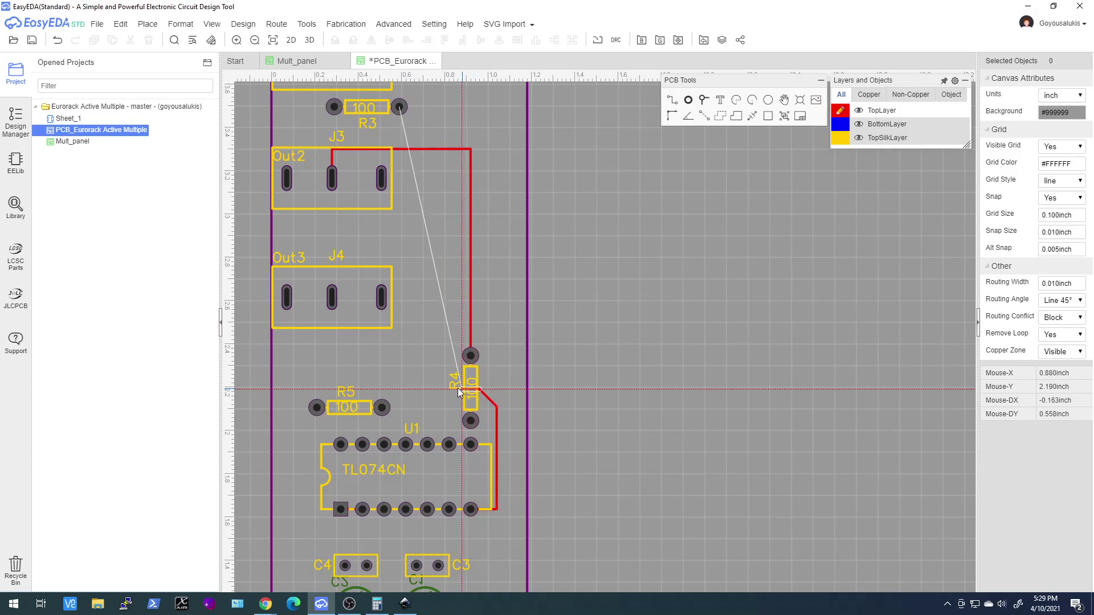
pyautogui.click(429, 389)
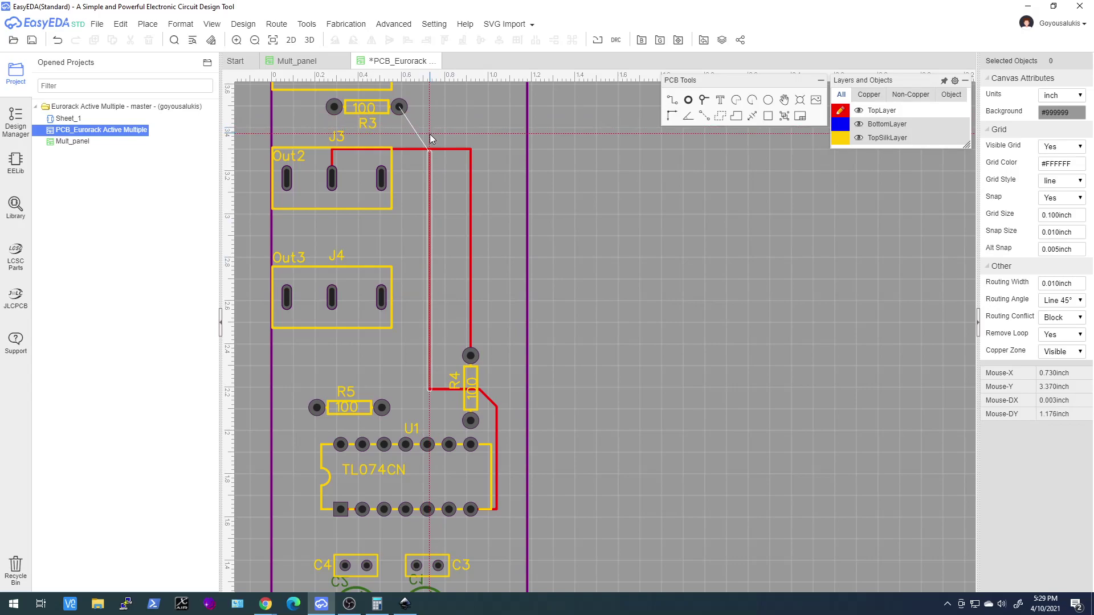
pyautogui.click(430, 165)
pyautogui.rightClick(430, 165)
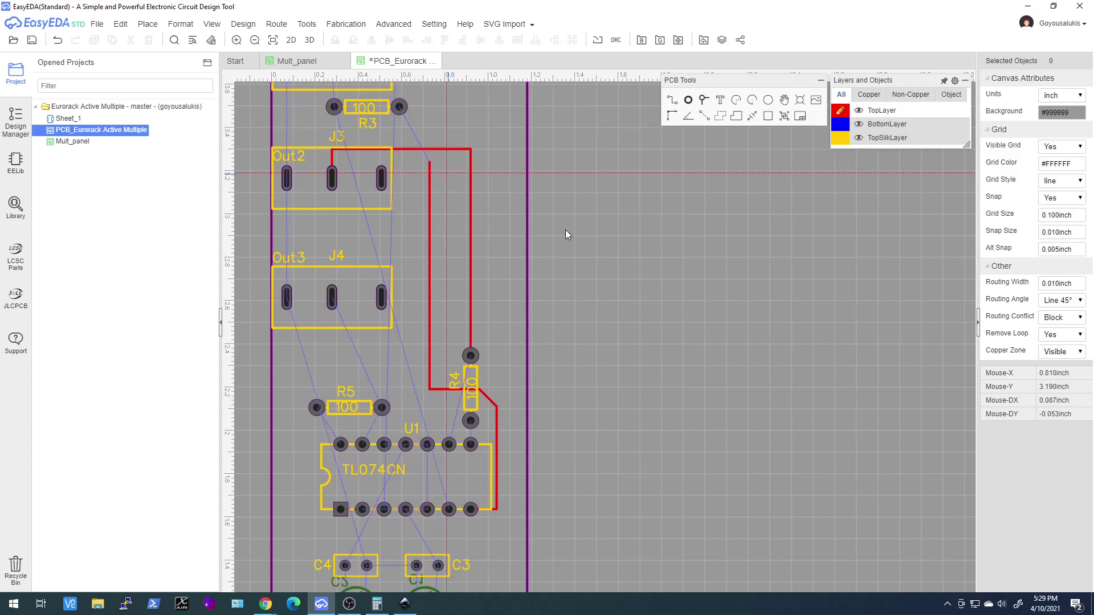
pyautogui.scroll(-2, 451, 159)
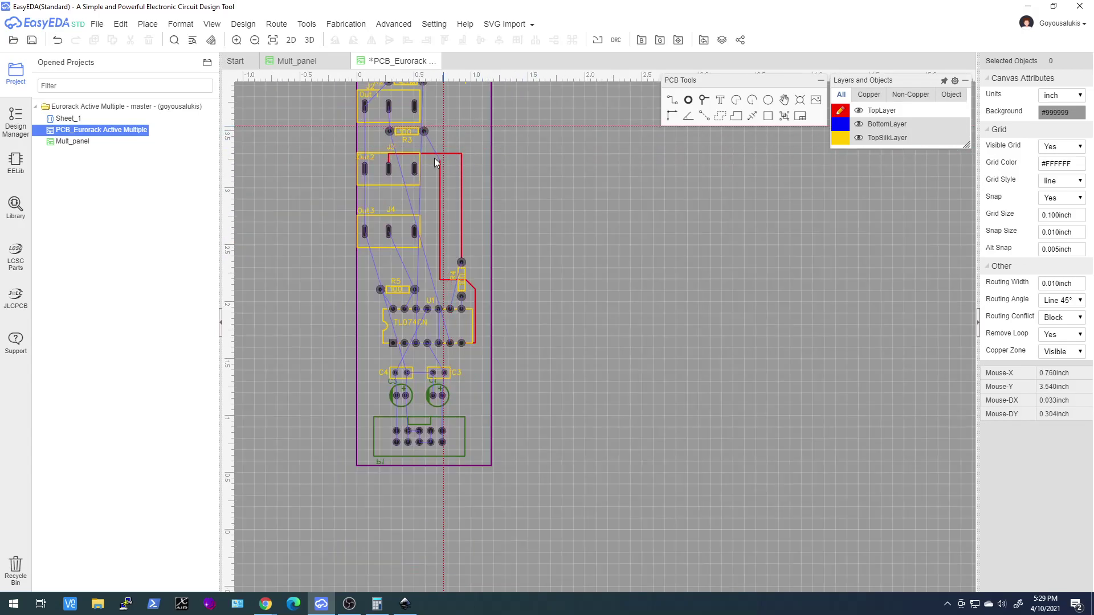
pyautogui.scroll(4, 498, 118)
pyautogui.moveTo(500, 138); pyautogui.dragTo(491, 292, button='right')
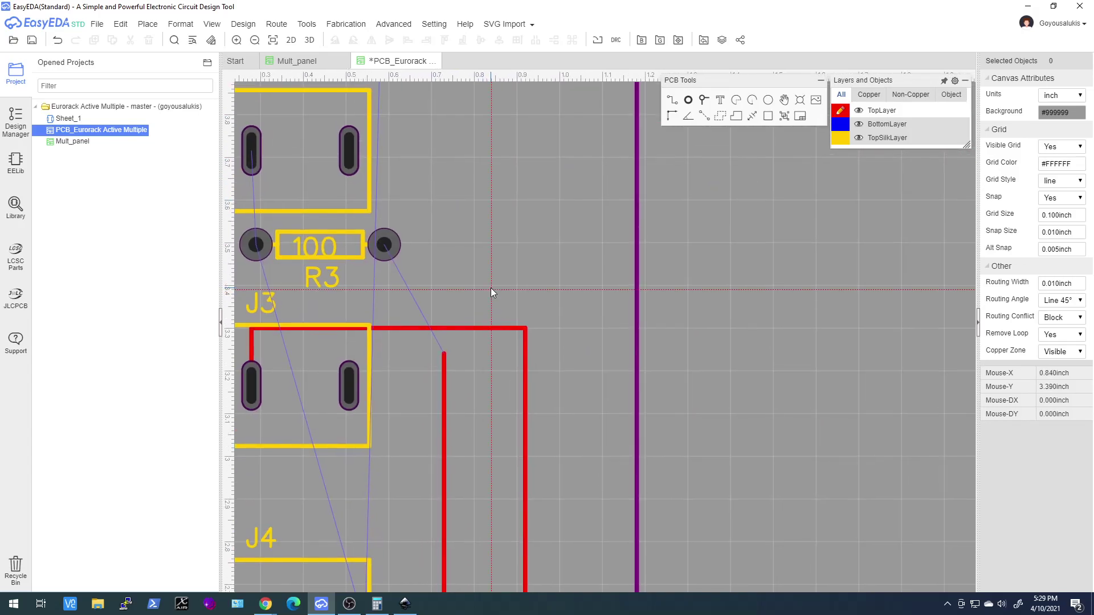
# - Place a via at the track's end and draw a short bottom-layer segment up across the J3 track
pyautogui.click(705, 101)
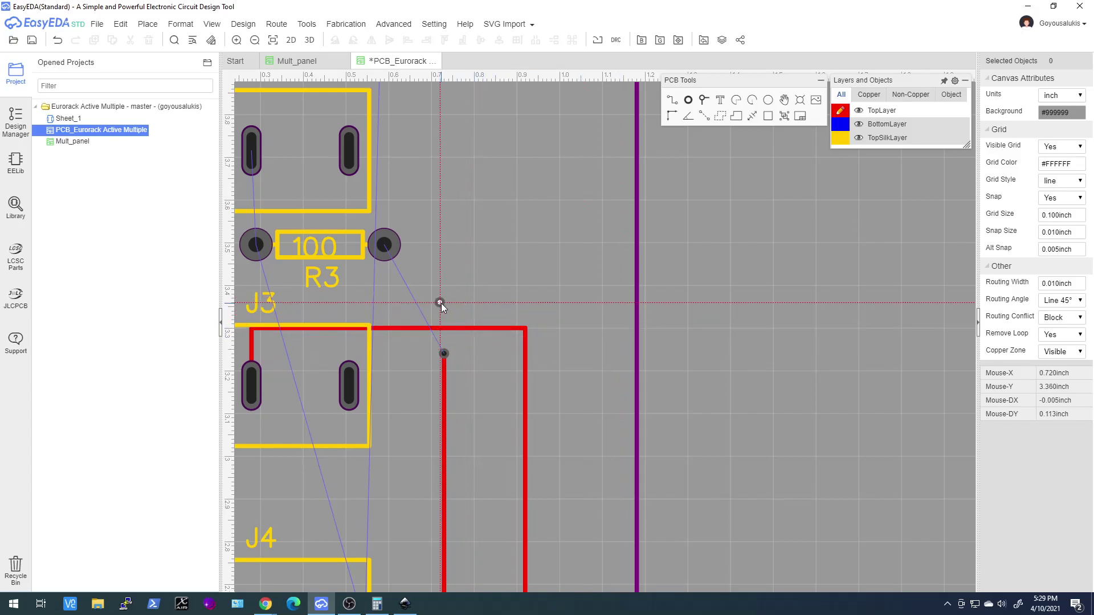
pyautogui.click(840, 124)
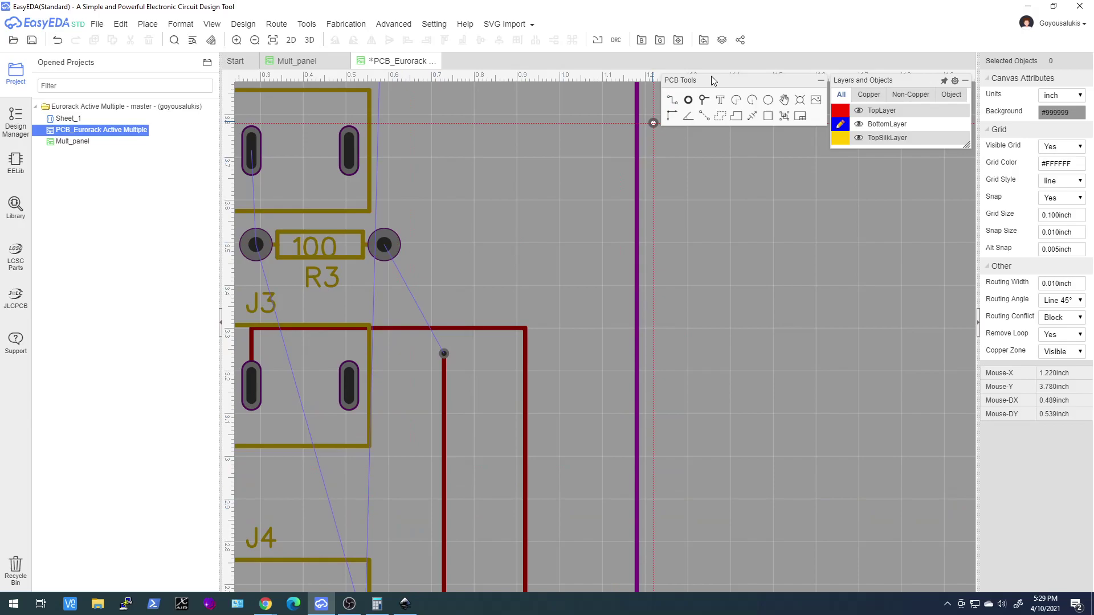
pyautogui.click(443, 354)
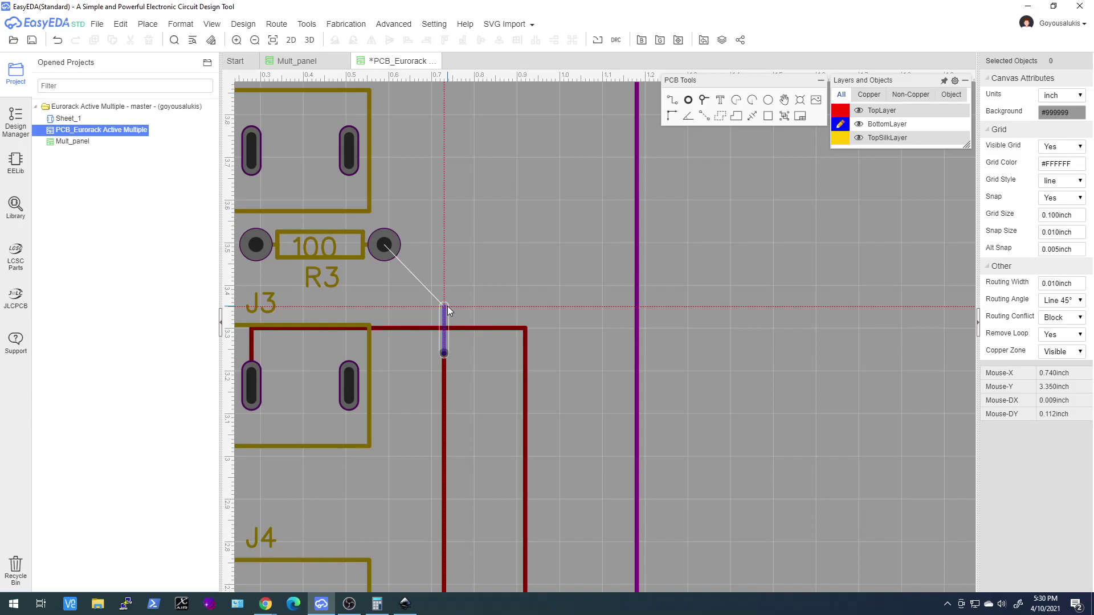
pyautogui.click(447, 306)
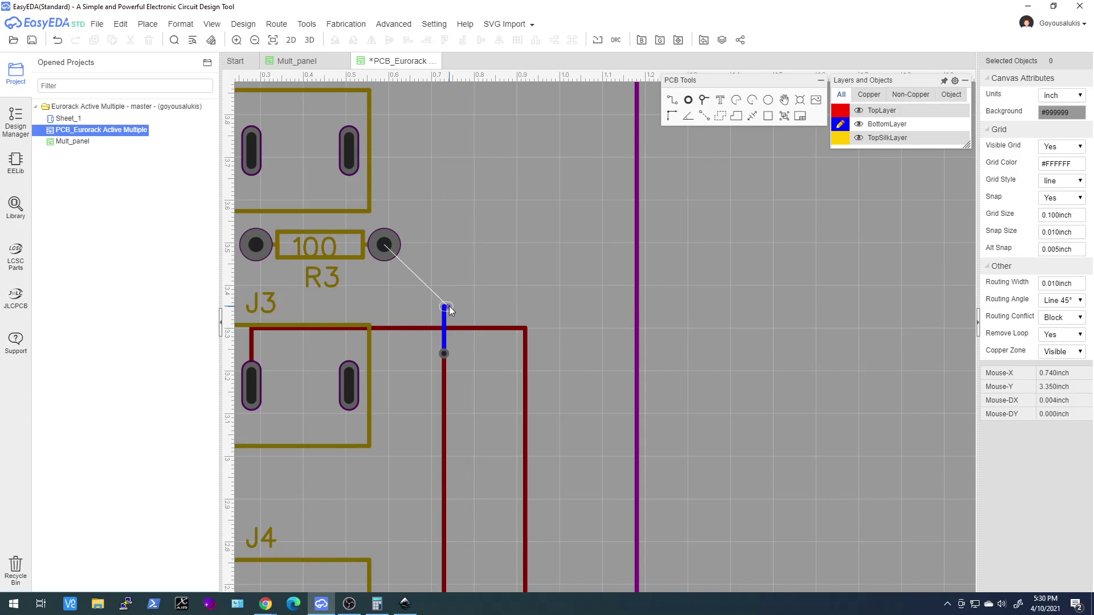
# - Place a via at the top end of the bottom-layer segment
pyautogui.click(705, 100)
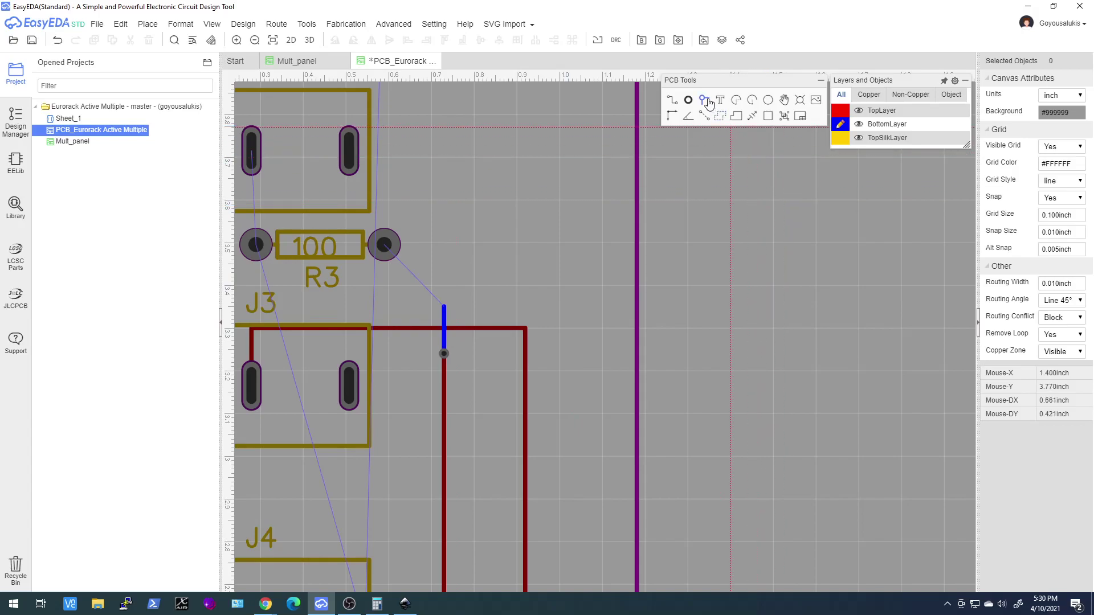
pyautogui.click(444, 304)
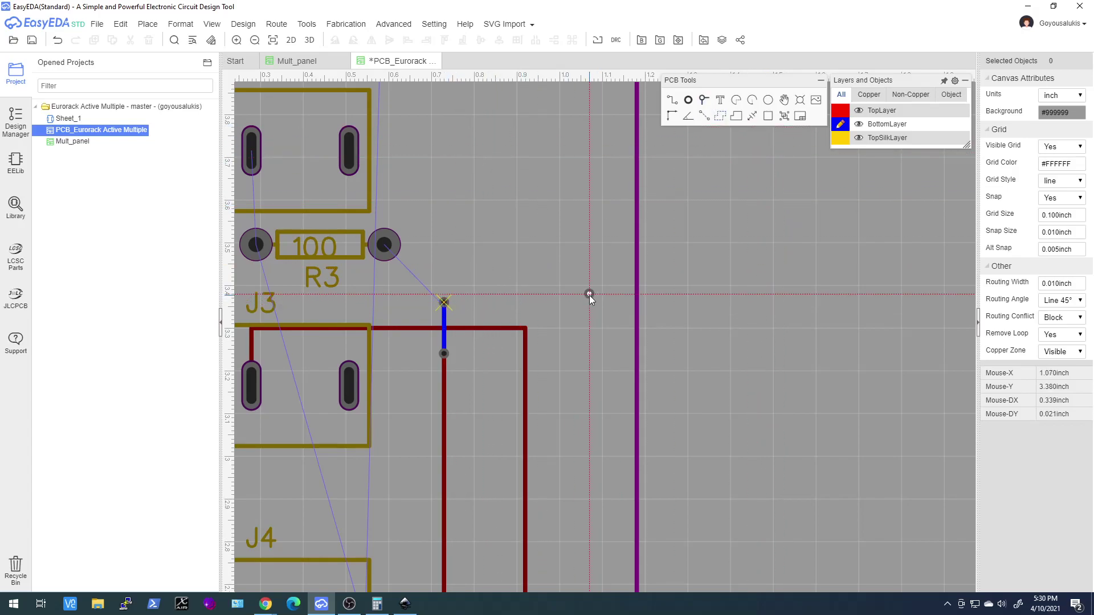
pyautogui.press('Escape')
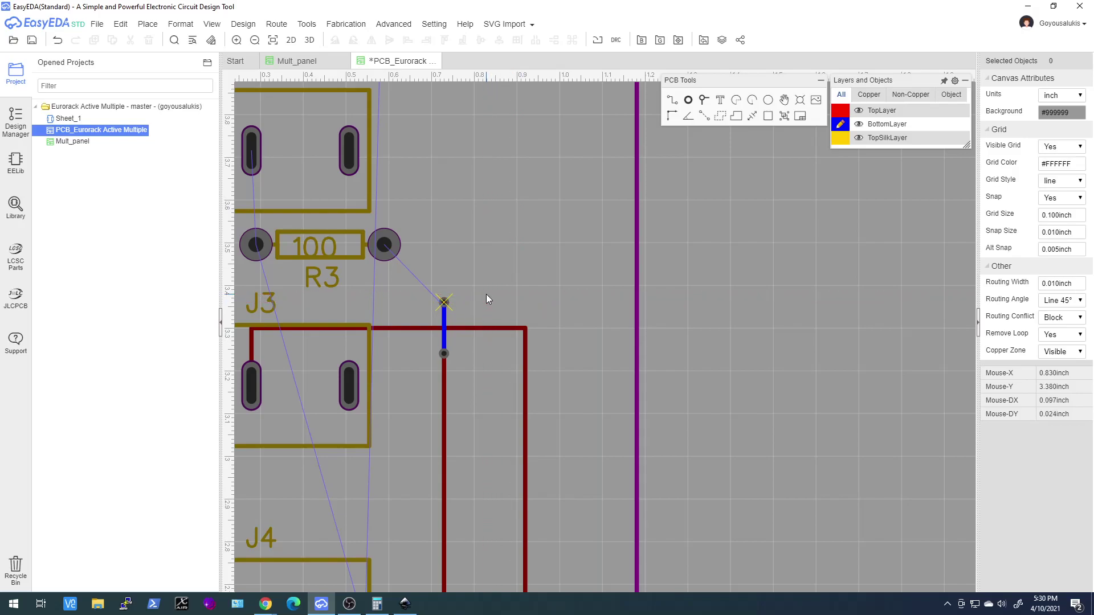
pyautogui.click(445, 307)
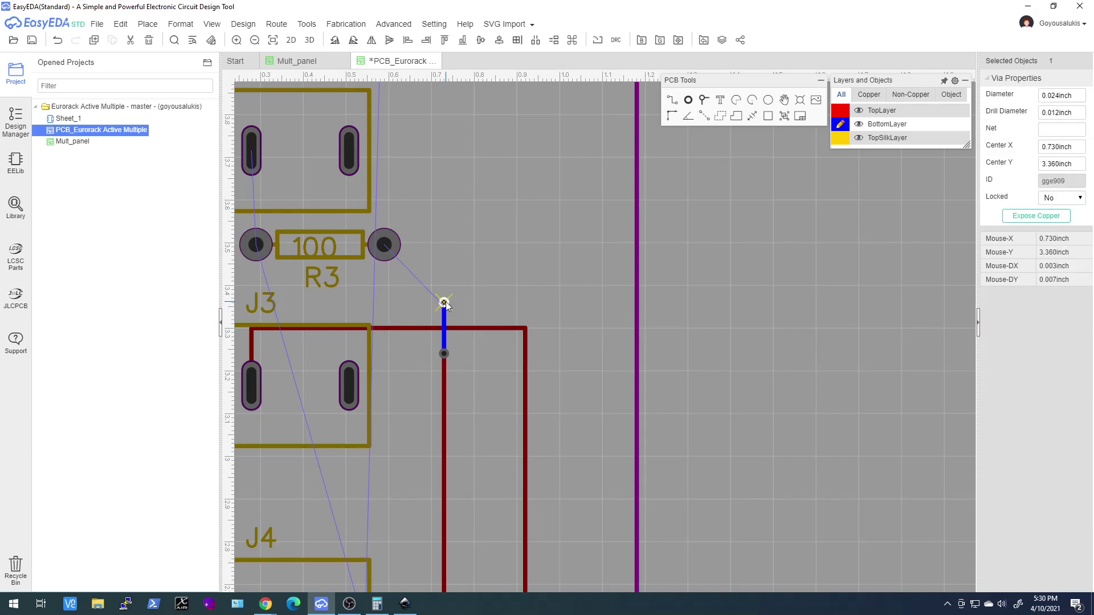
pyautogui.click(704, 100)
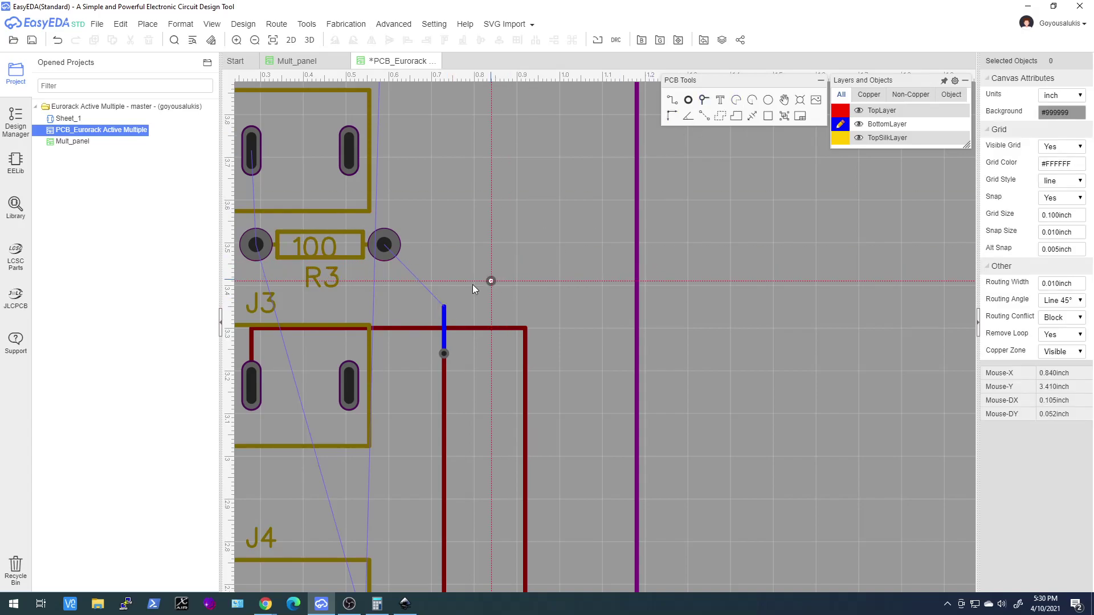
pyautogui.scroll(5, 473, 285)
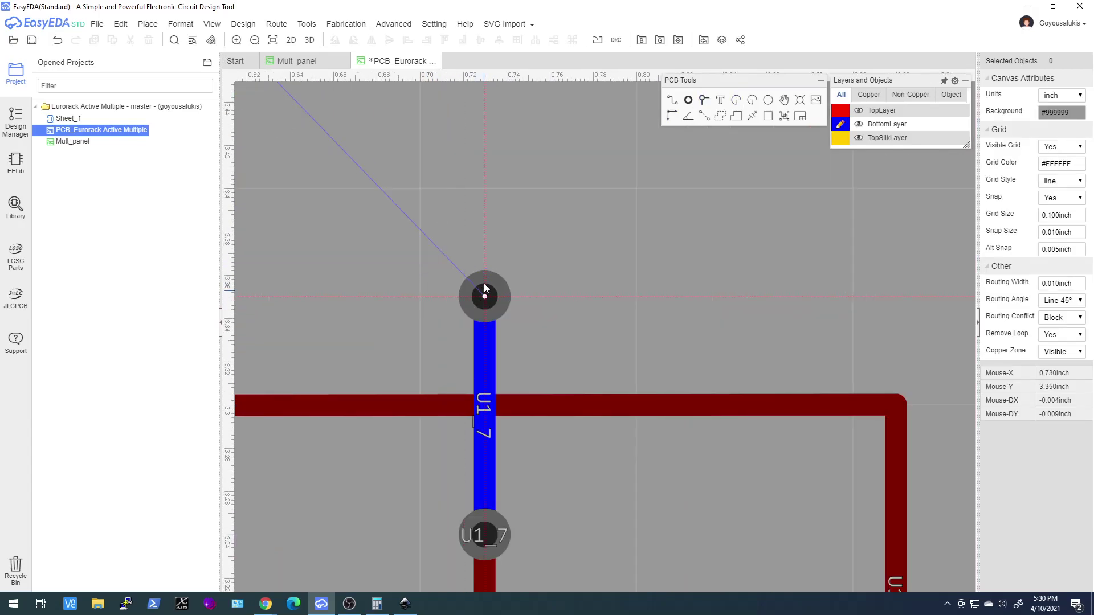
pyautogui.click(484, 299)
pyautogui.scroll(1, 484, 299)
pyautogui.scroll(-3, 485, 299)
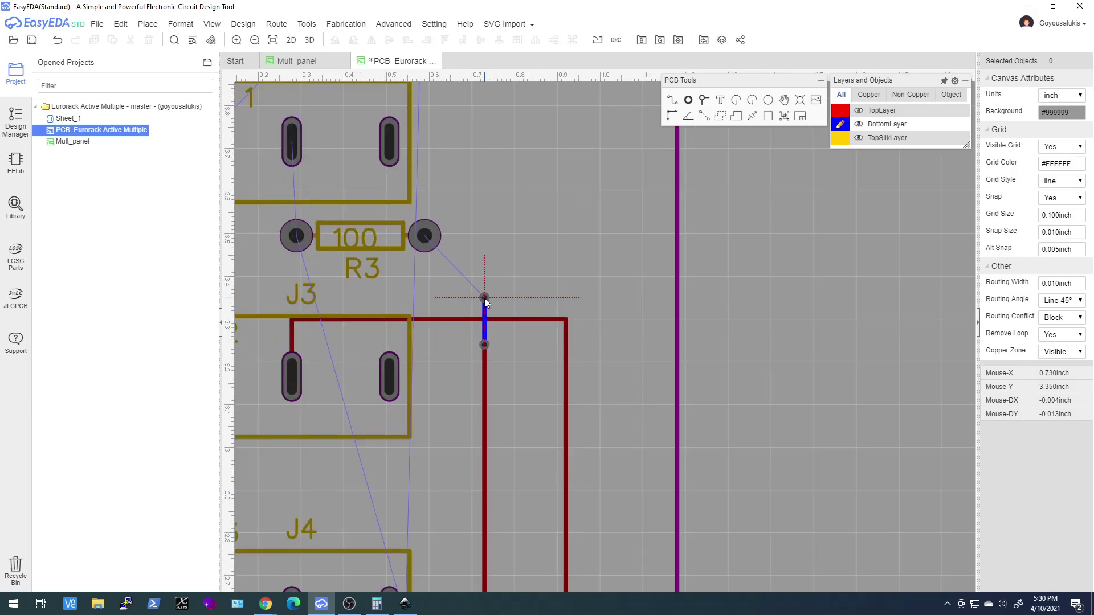
pyautogui.scroll(1, 484, 299)
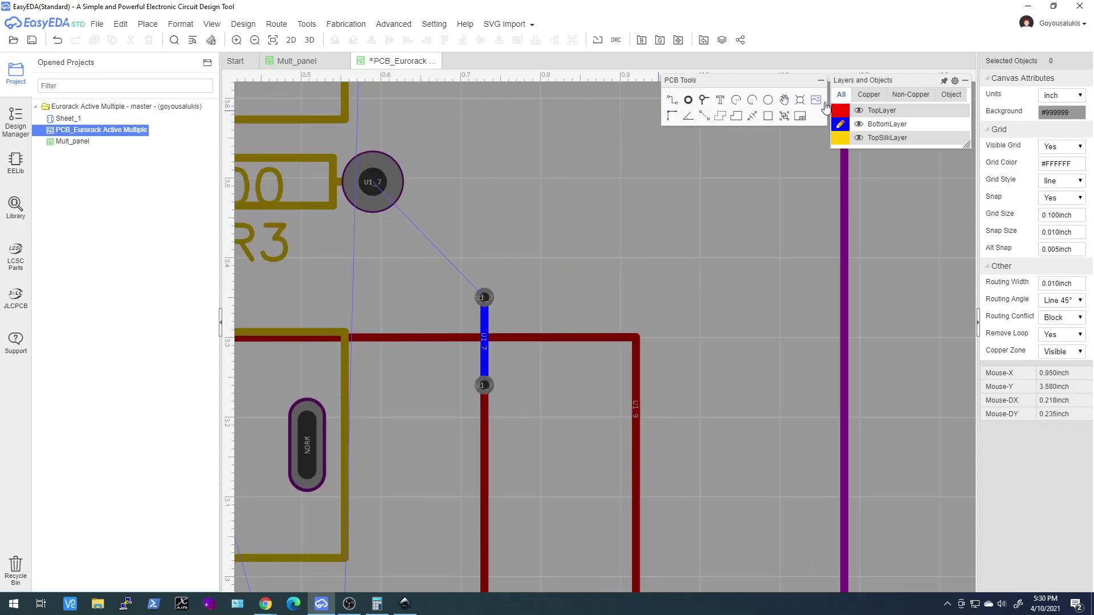
# - Route a top-layer track from the new via to R3's right pad
pyautogui.click(841, 110)
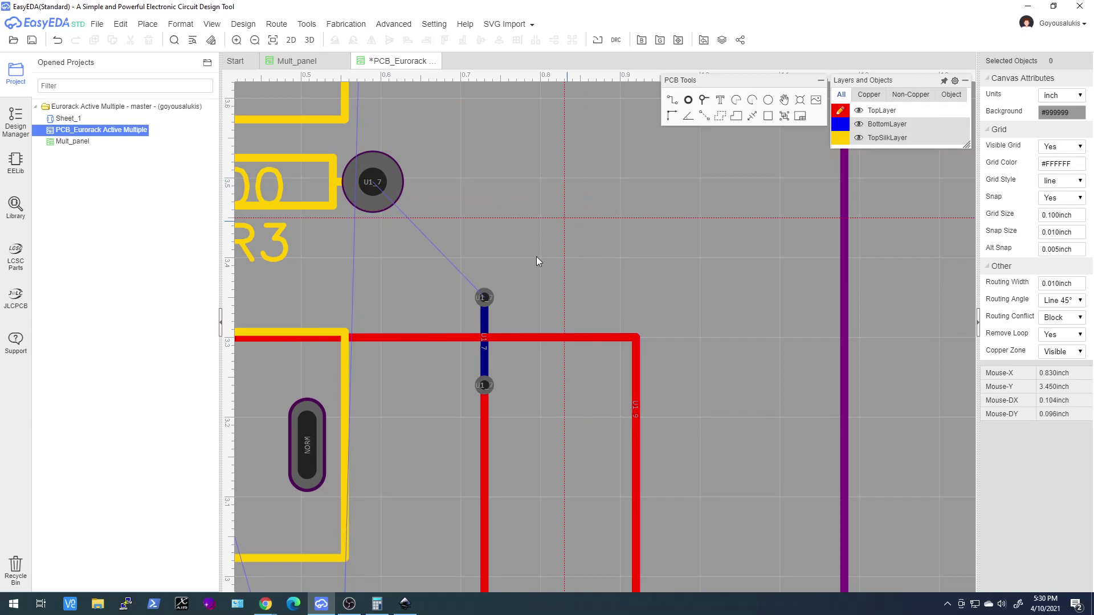
pyautogui.click(484, 297)
pyautogui.click(372, 182)
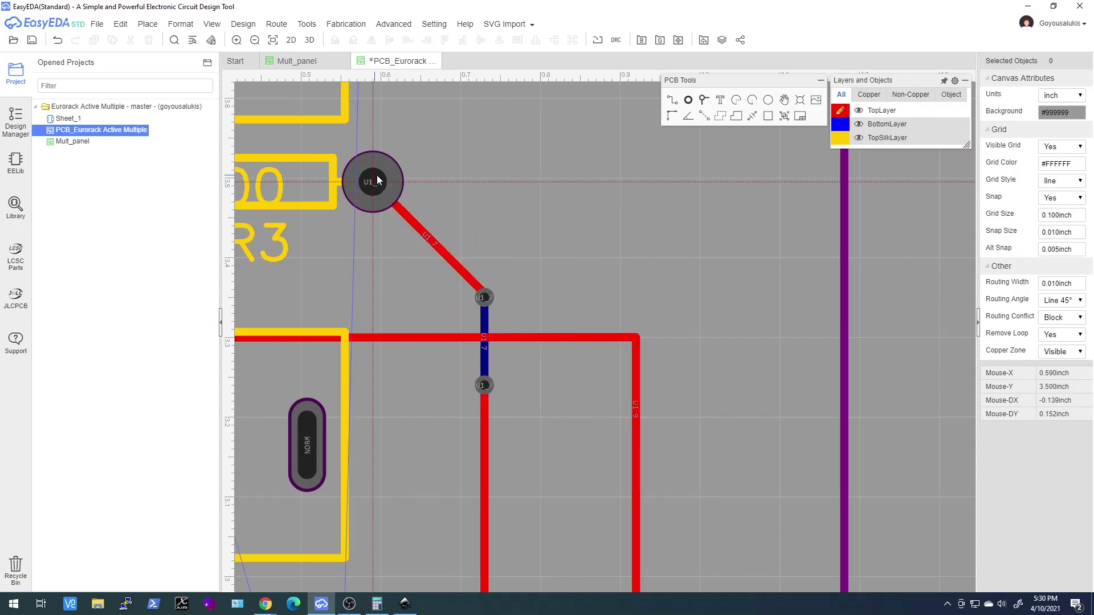
pyautogui.scroll(-4, 628, 183)
pyautogui.scroll(2, 628, 183)
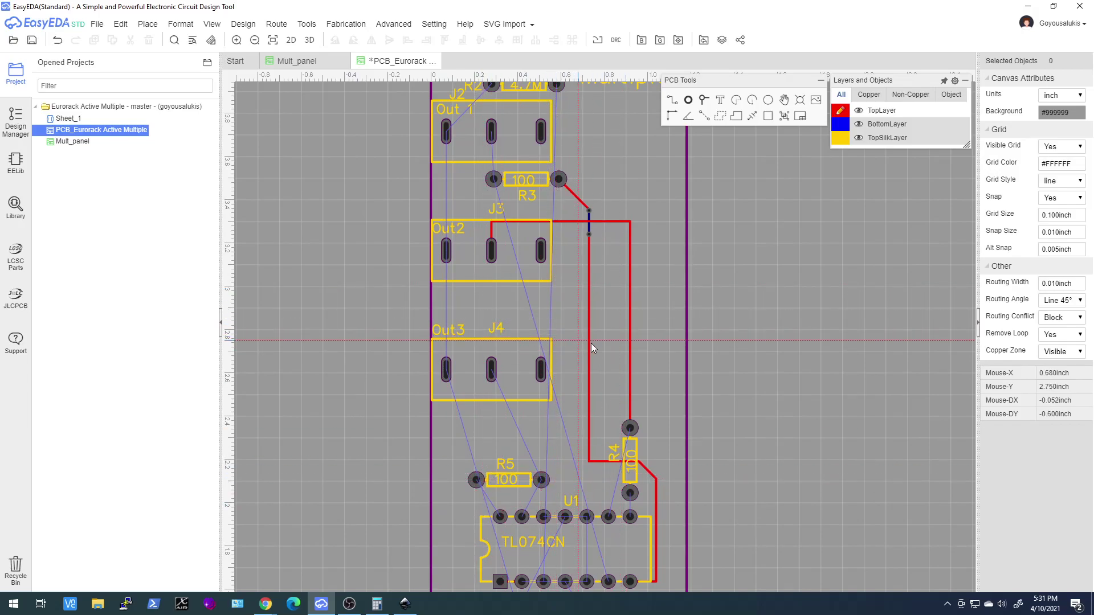
pyautogui.scroll(-3, 573, 312)
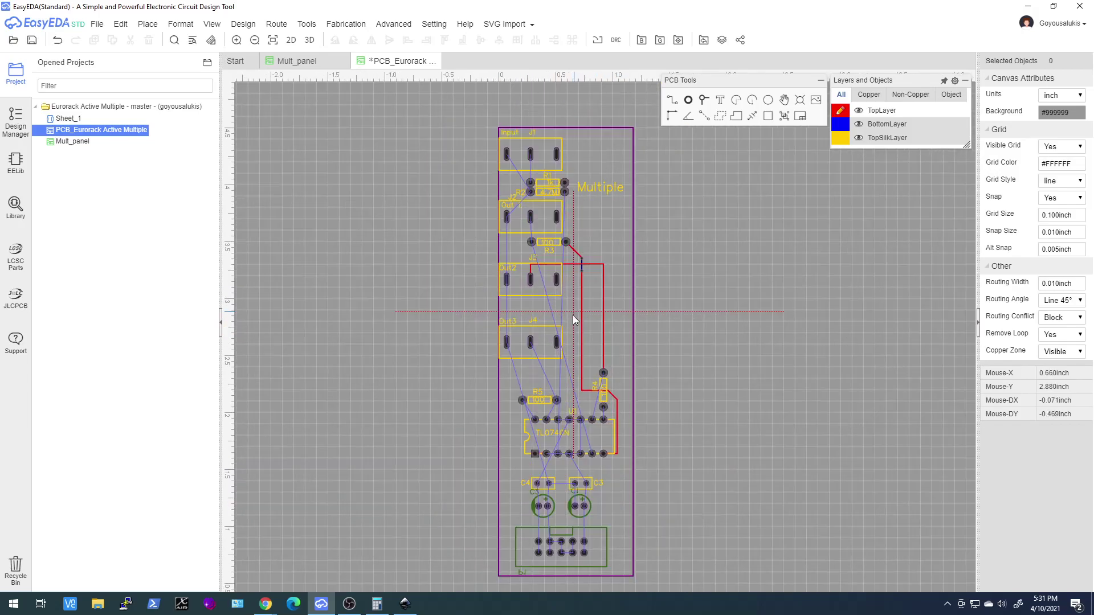
# - Draw a trial vertical track between one of U1's bottom pins and a top pin
pyautogui.scroll(3, 593, 491)
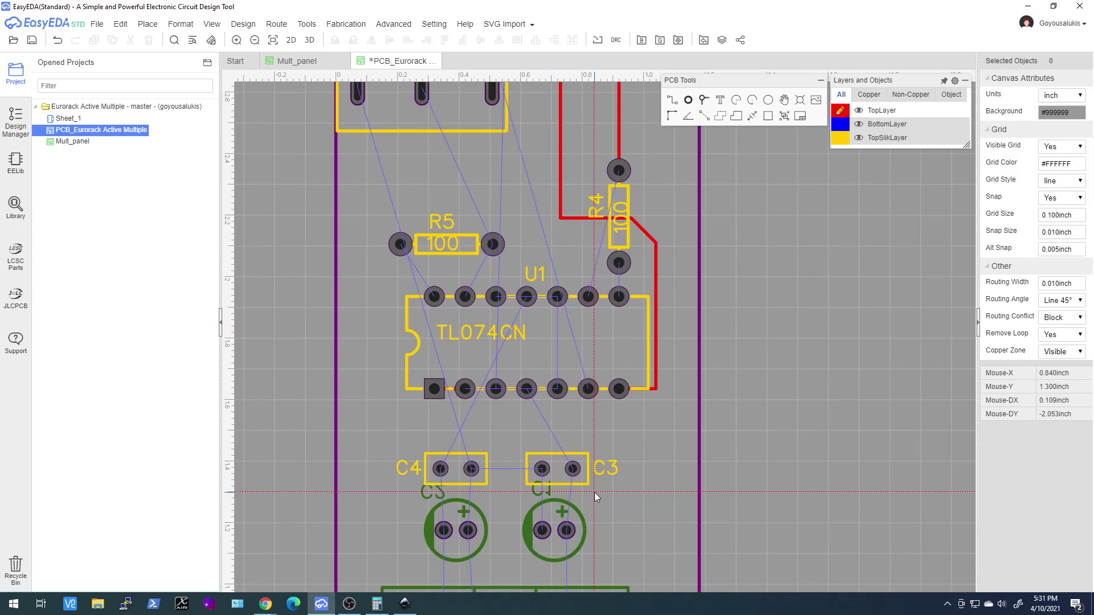
pyautogui.click(588, 389)
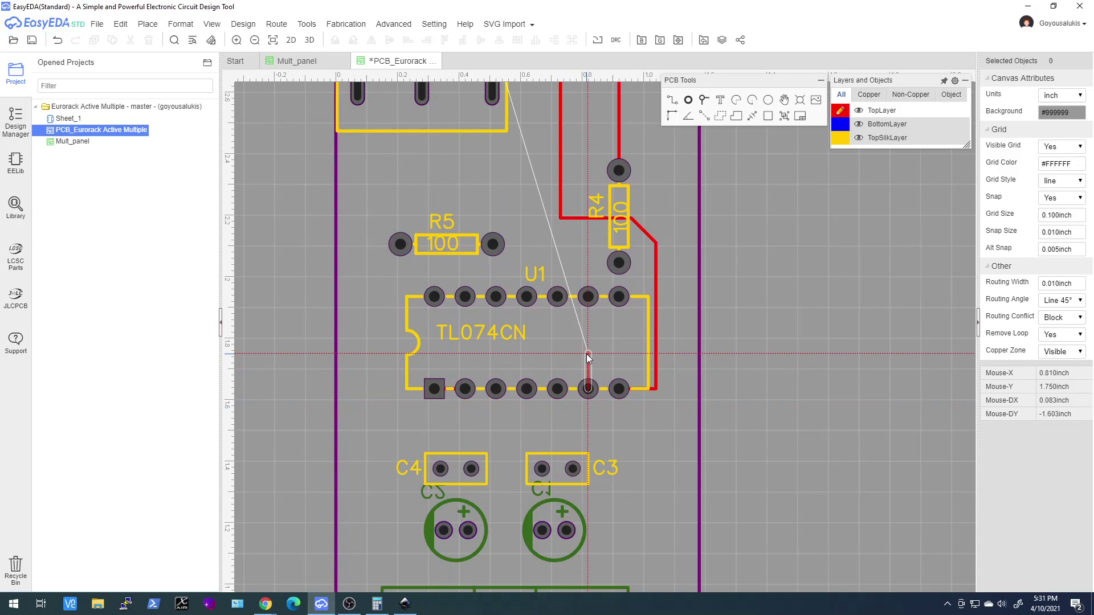
pyautogui.press('Escape')
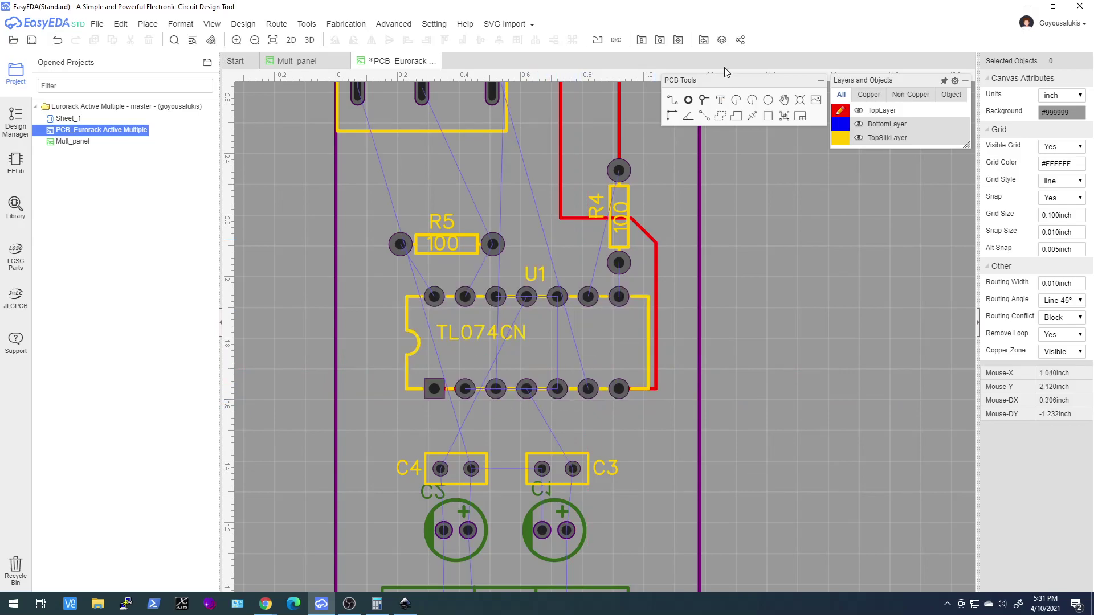
pyautogui.click(678, 98)
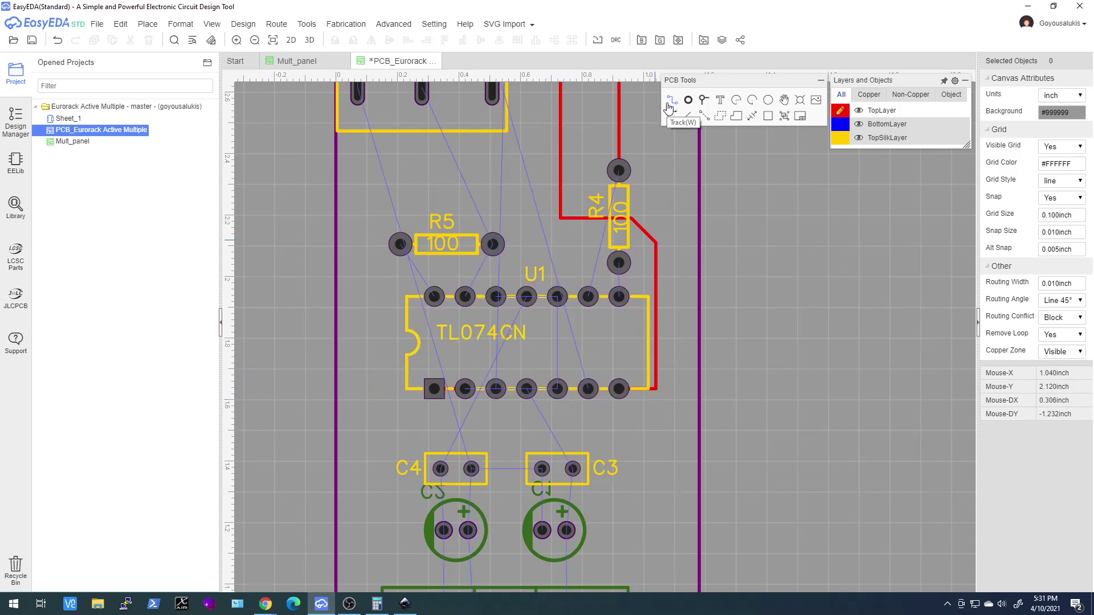
pyautogui.click(557, 387)
pyautogui.click(557, 297)
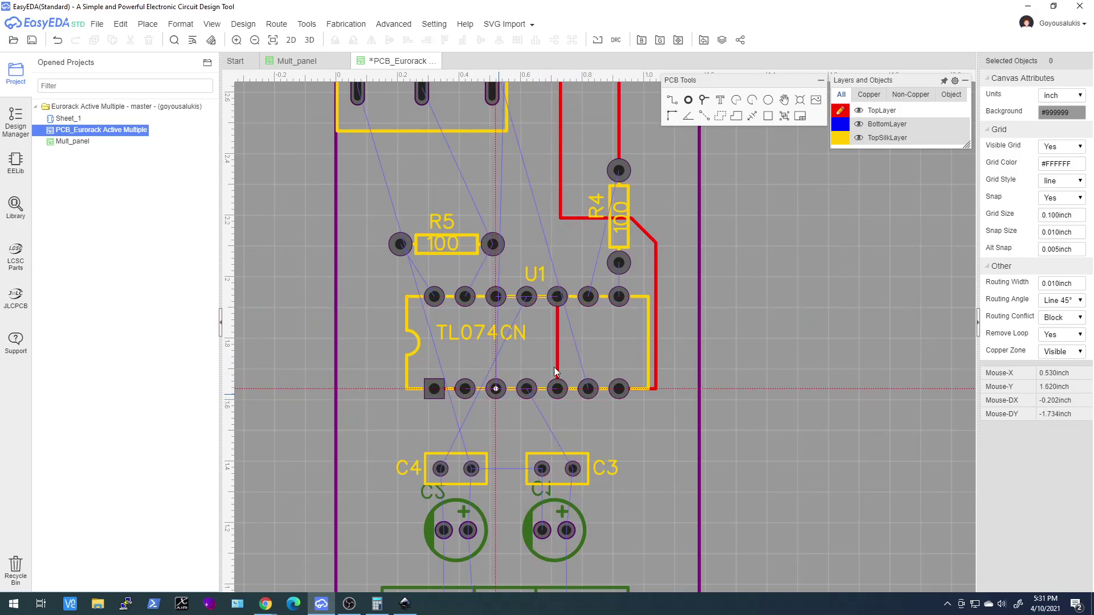
# - Route a bottom-layer track from U1 pin 3 diagonally, then straight up toward the top pins
pyautogui.click(848, 126)
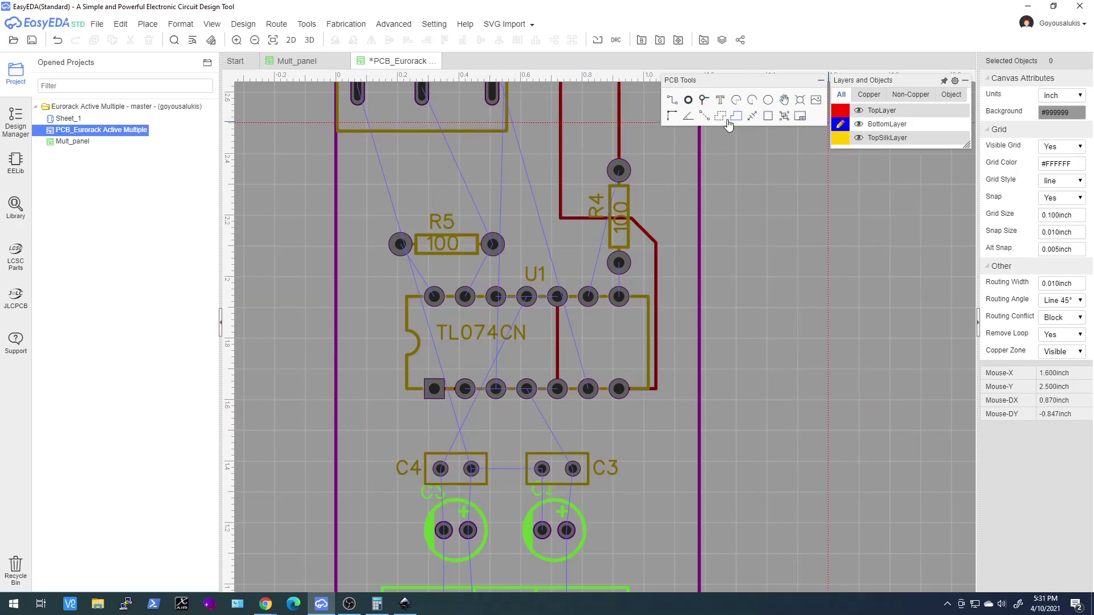
pyautogui.click(497, 390)
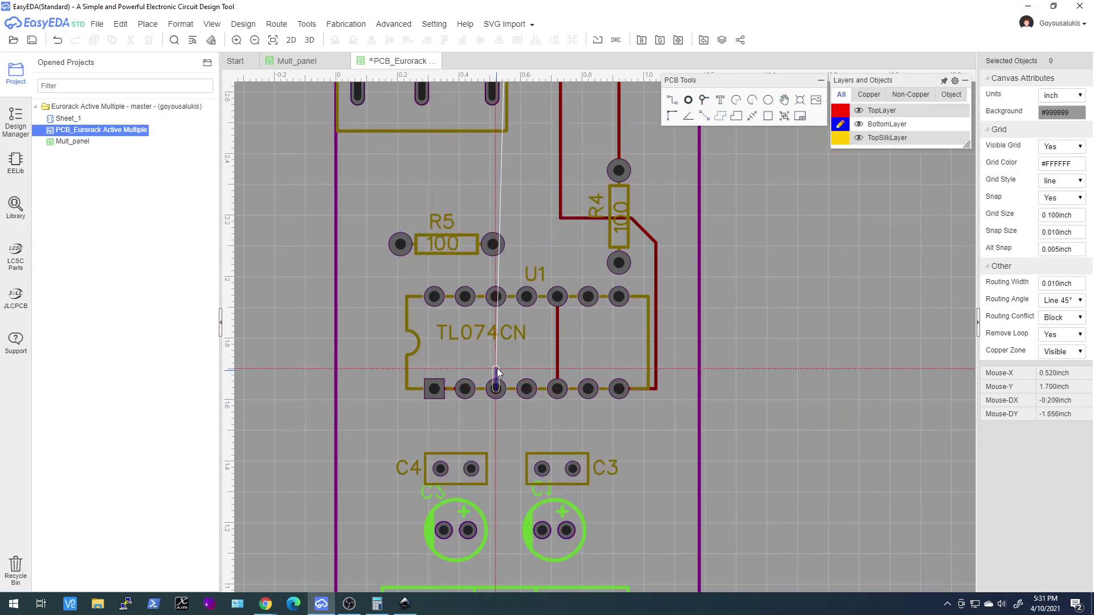
pyautogui.click(546, 350)
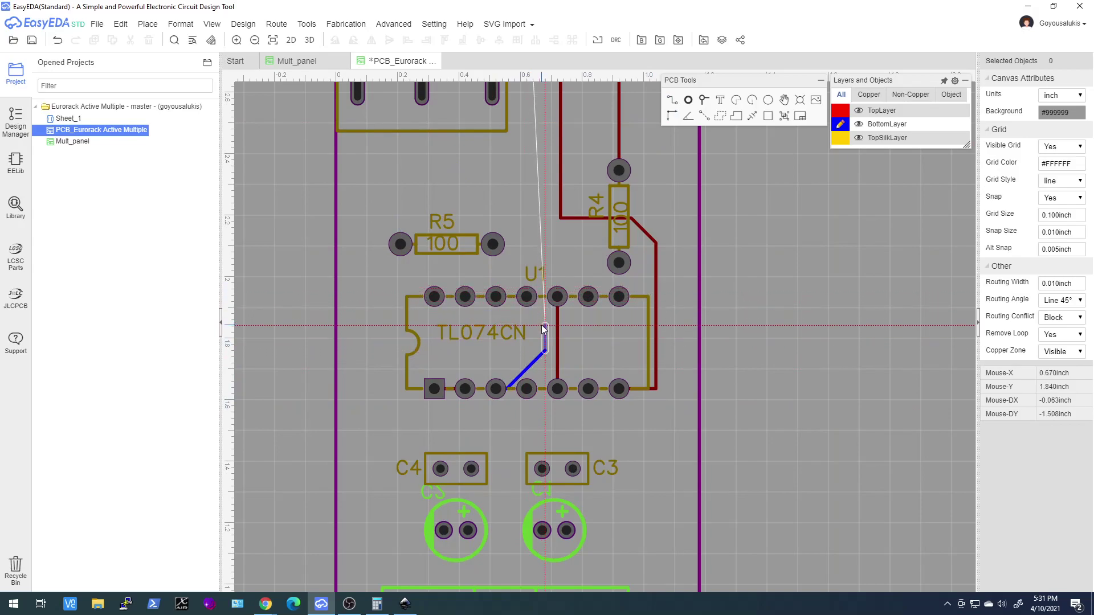
pyautogui.click(544, 318)
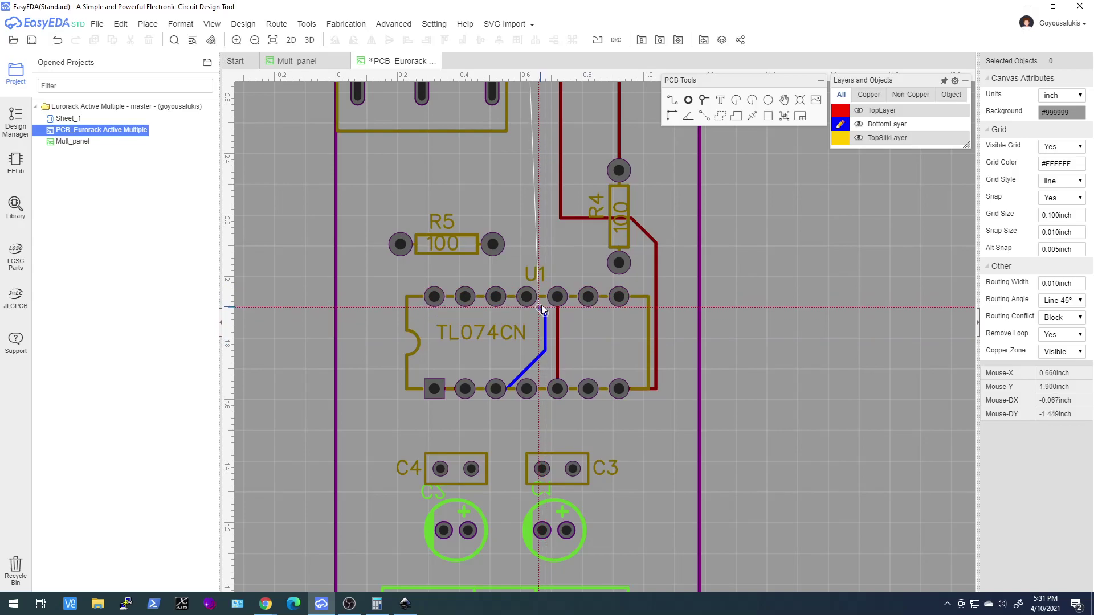
pyautogui.scroll(5, 541, 308)
pyautogui.scroll(2, 541, 303)
pyautogui.click(515, 312)
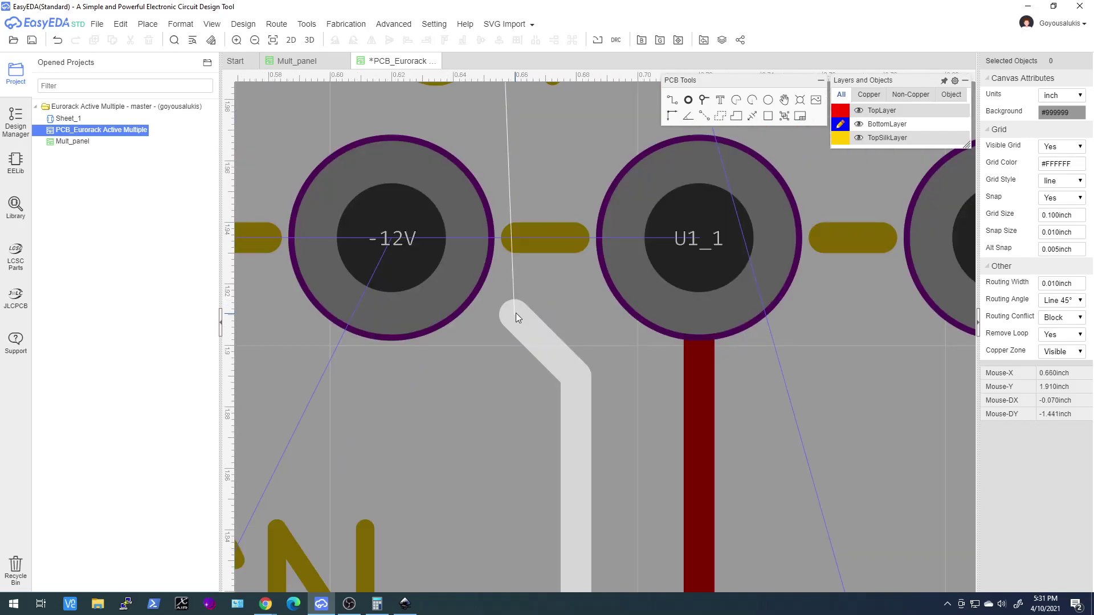
pyautogui.scroll(-5, 534, 326)
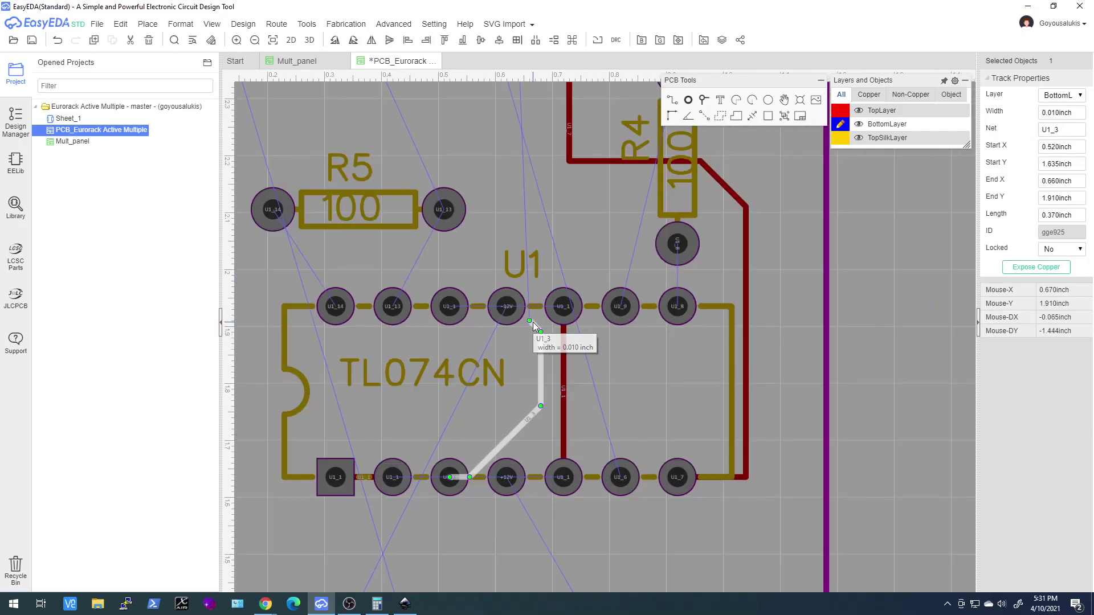
pyautogui.click(534, 327)
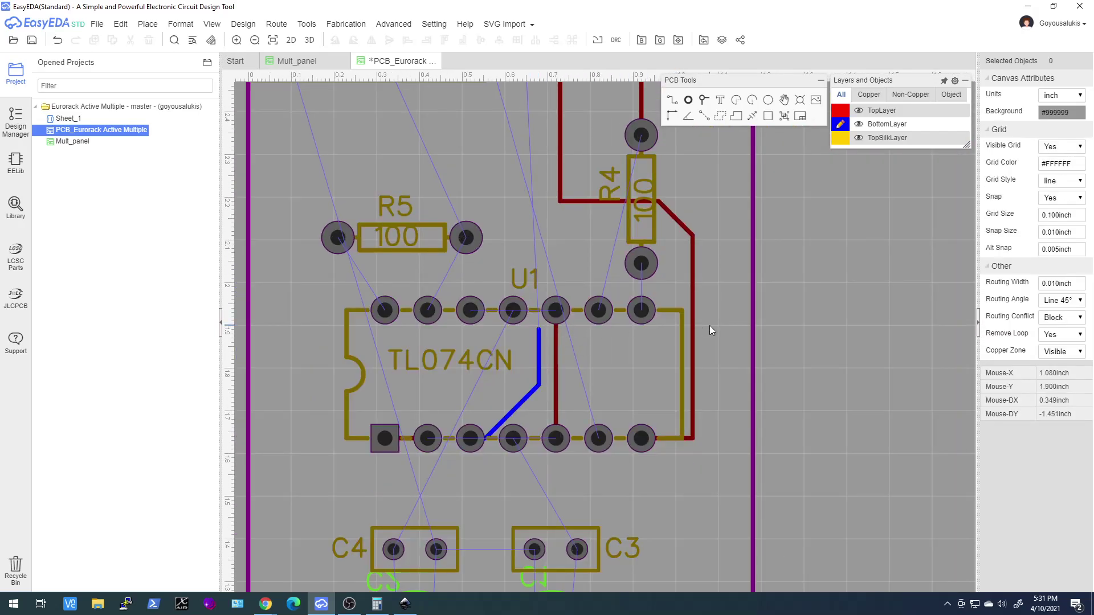
# - In Canvas Attributes, change Snap Size from 0.010 to .005 and update
pyautogui.rightClick(799, 319)
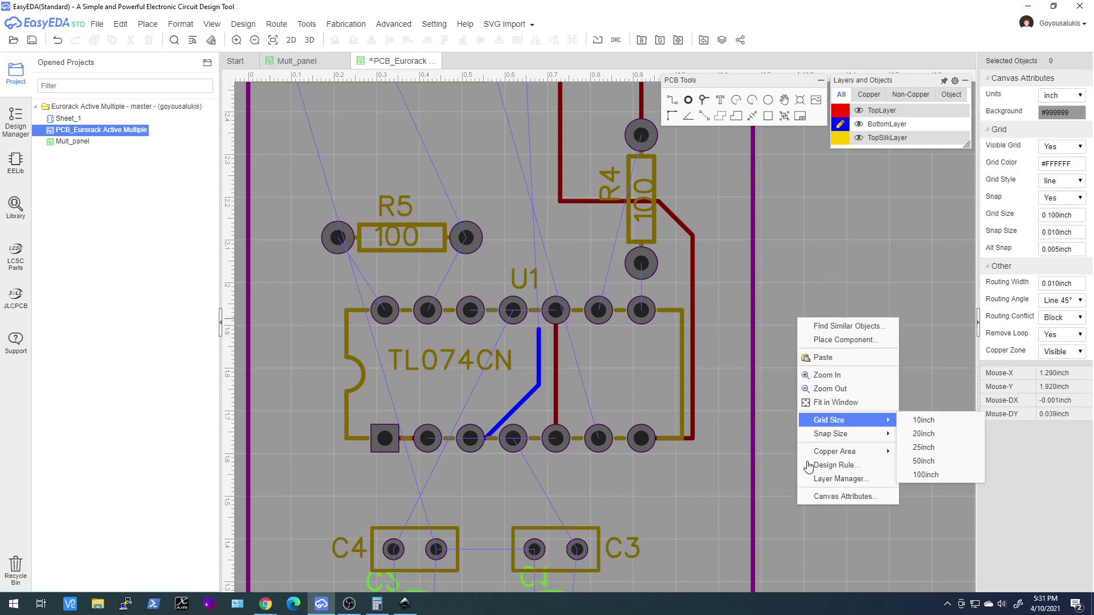
pyautogui.click(828, 496)
pyautogui.click(575, 380)
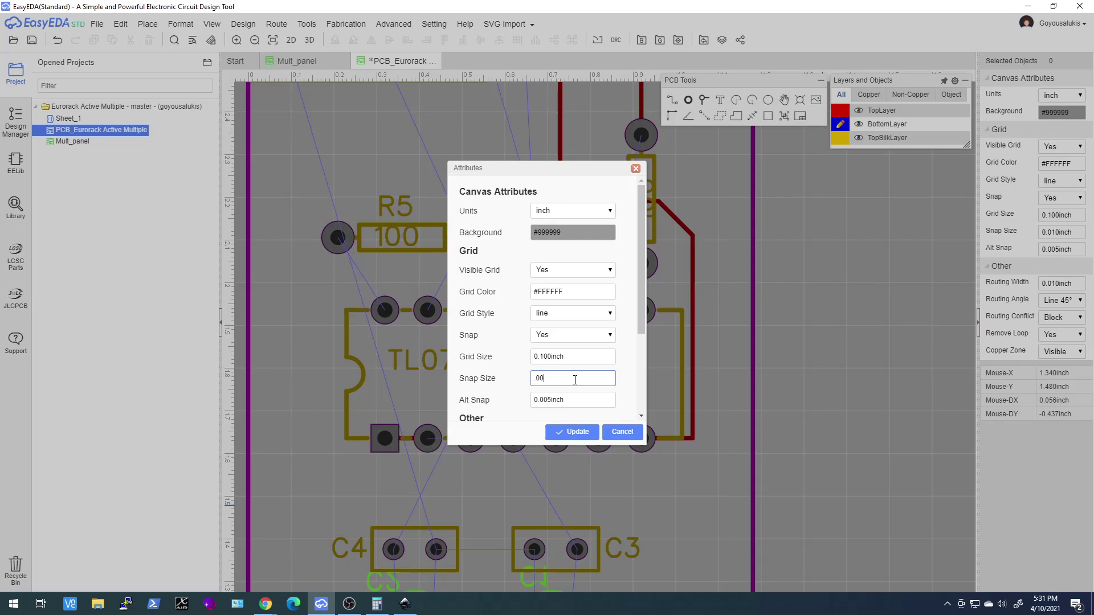
pyautogui.write('.005')
pyautogui.press('Tab')
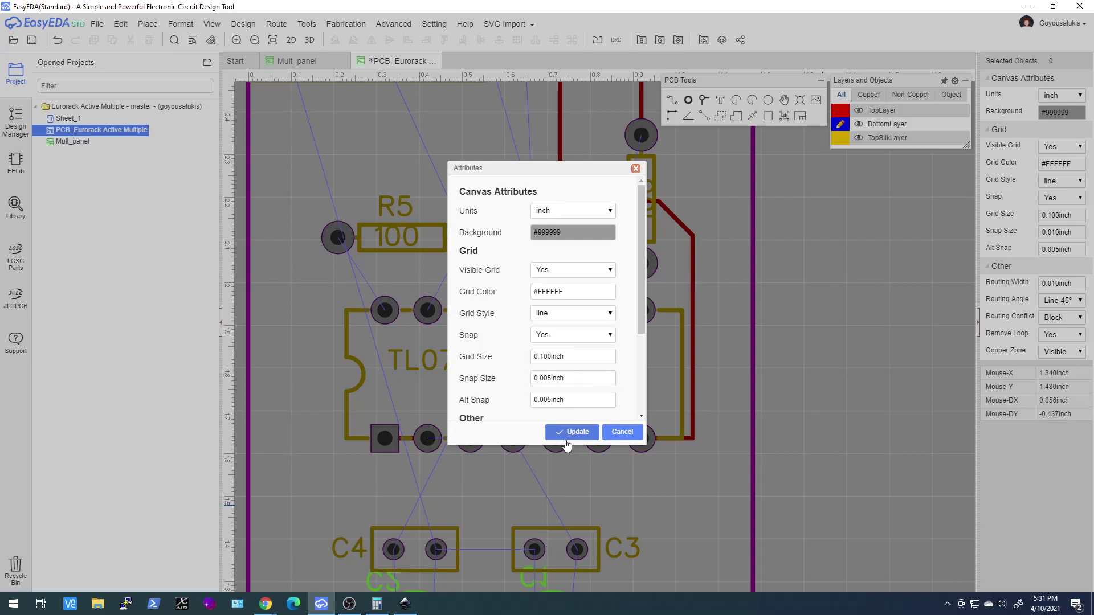
pyautogui.click(569, 432)
# - Nudge the U1_3 track's vertical segment left and extend it above U1's top pin row
pyautogui.click(539, 331)
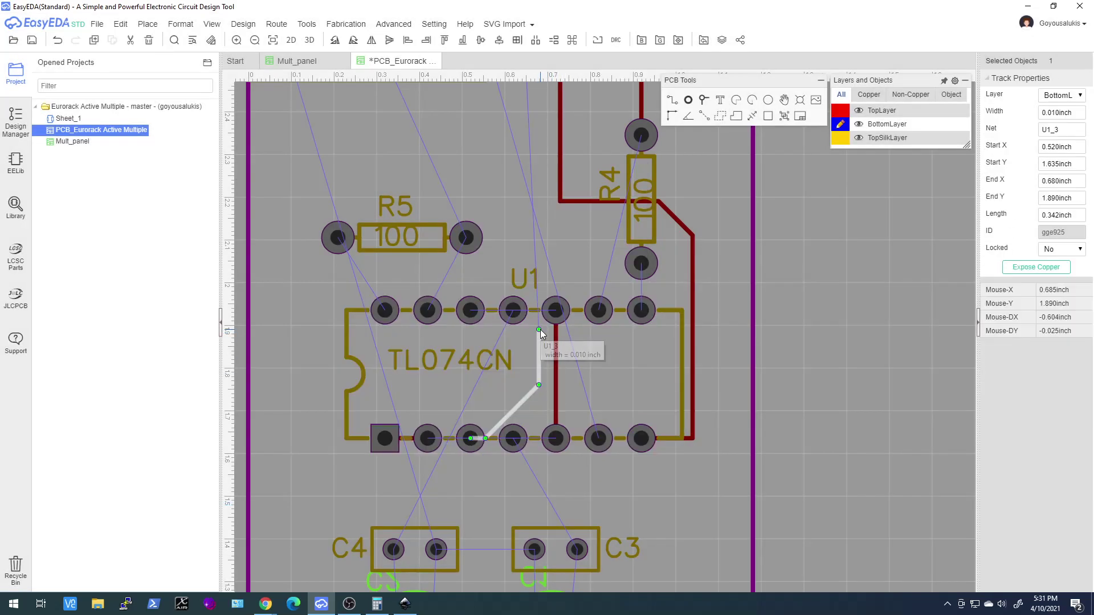
pyautogui.moveTo(536, 340); pyautogui.dragTo(535, 345)
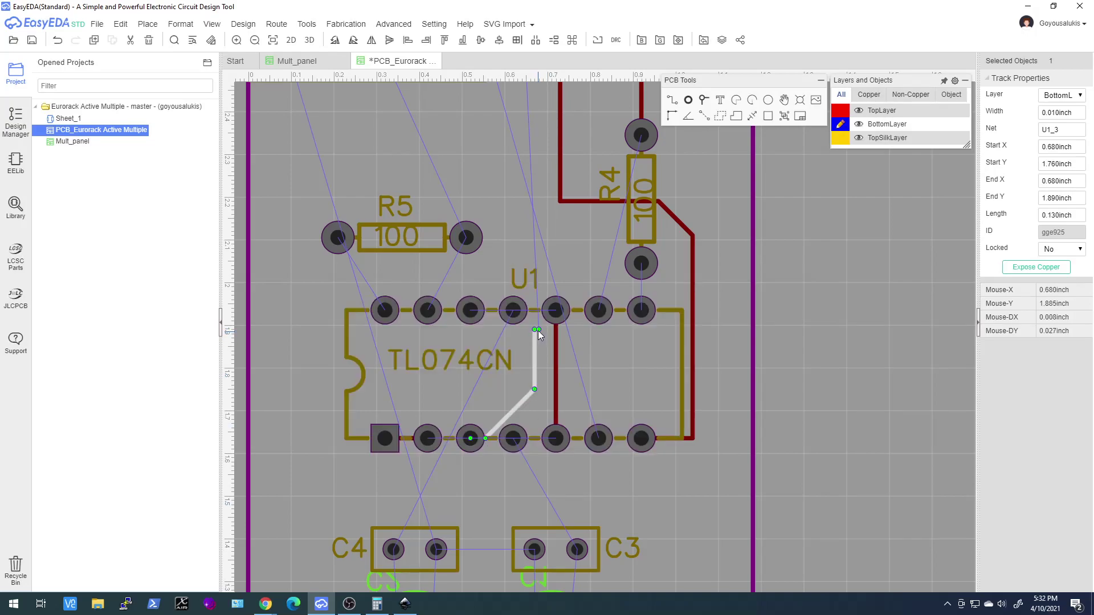
pyautogui.scroll(3, 538, 330)
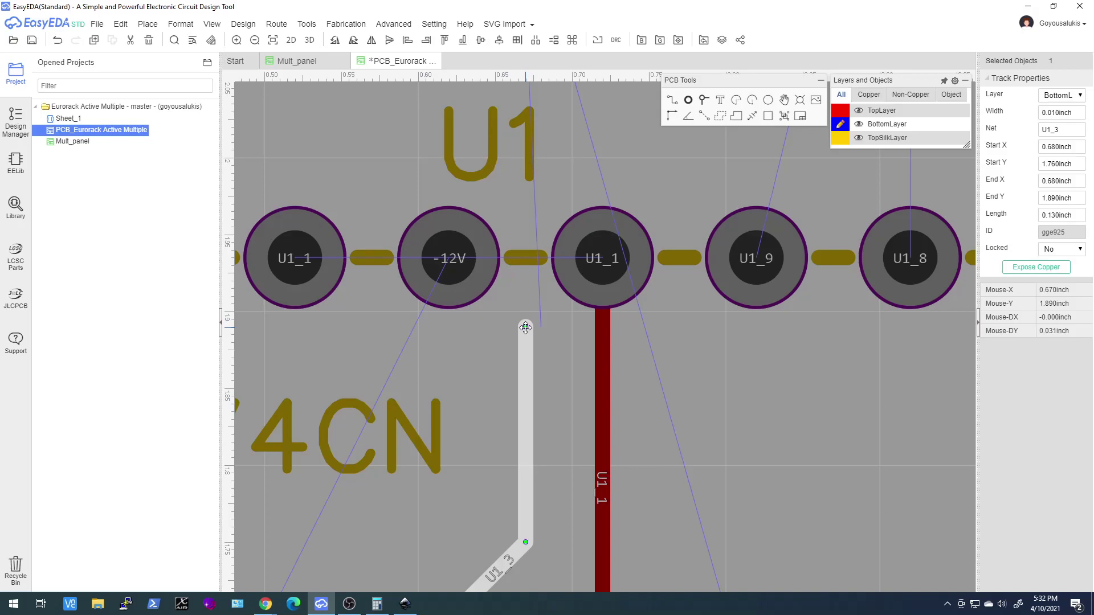
pyautogui.scroll(-5, 525, 327)
pyautogui.click(580, 224)
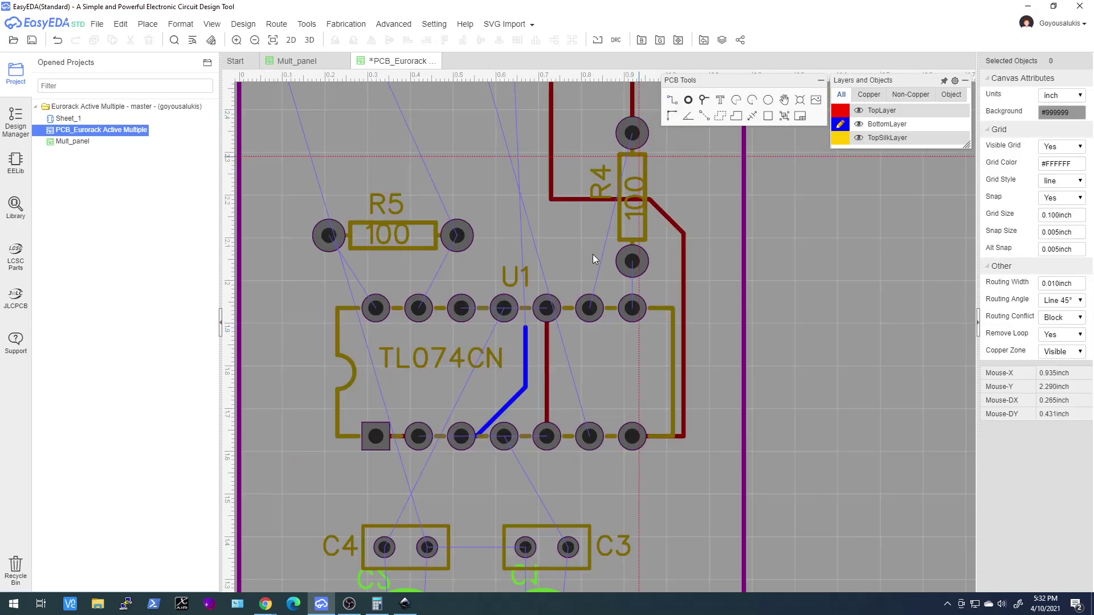
pyautogui.click(524, 327)
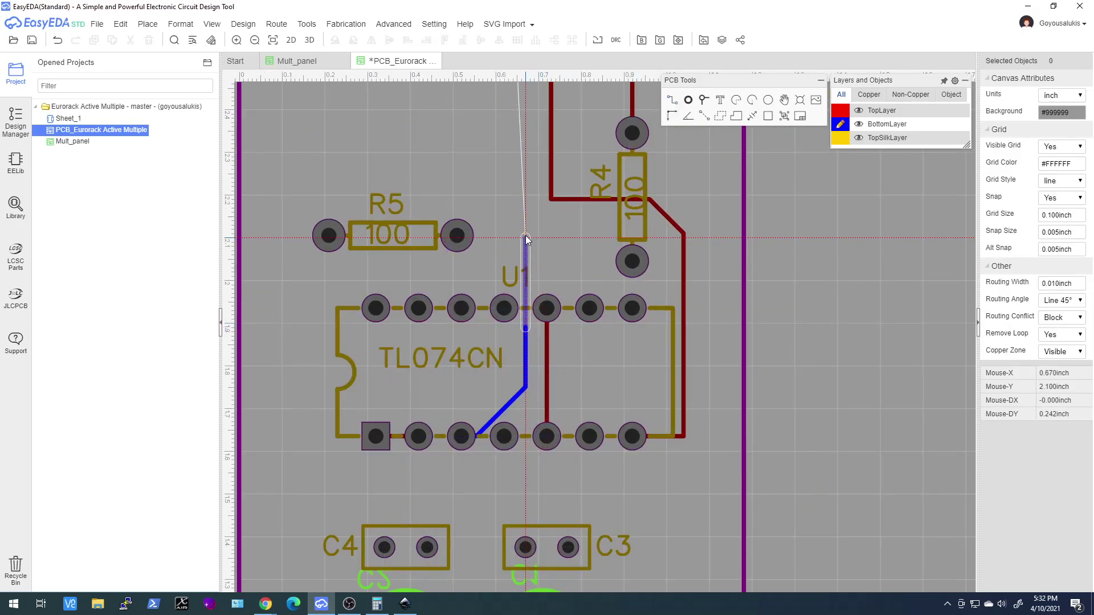
pyautogui.doubleClick(525, 201)
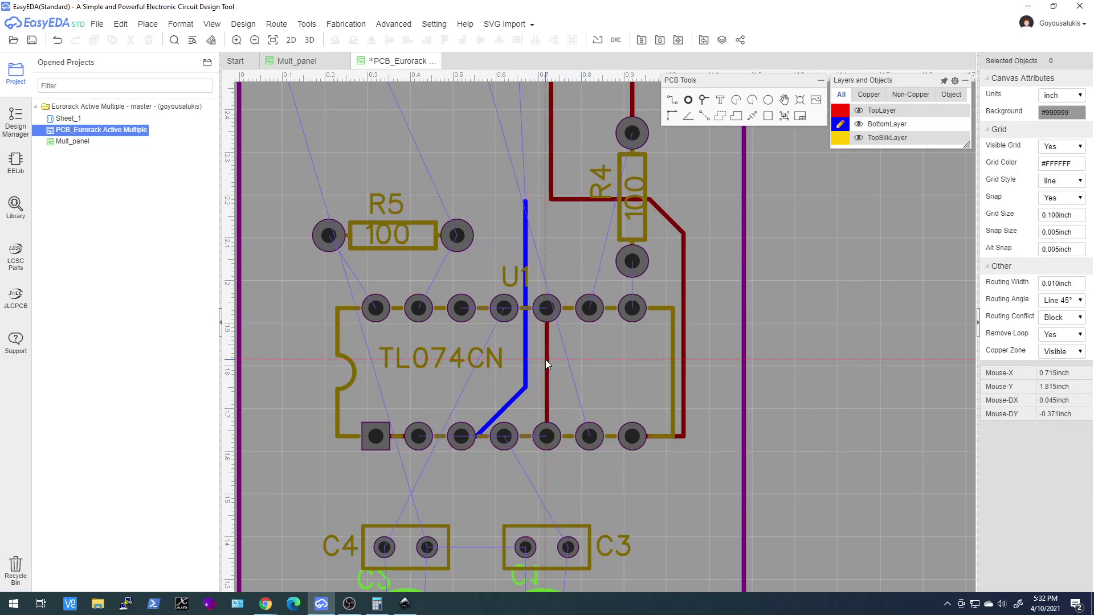
# - Delete the old track and redraw it from pin 3, angling beside the red trace, then up past the top pins
pyautogui.click(525, 364)
pyautogui.press('Delete')
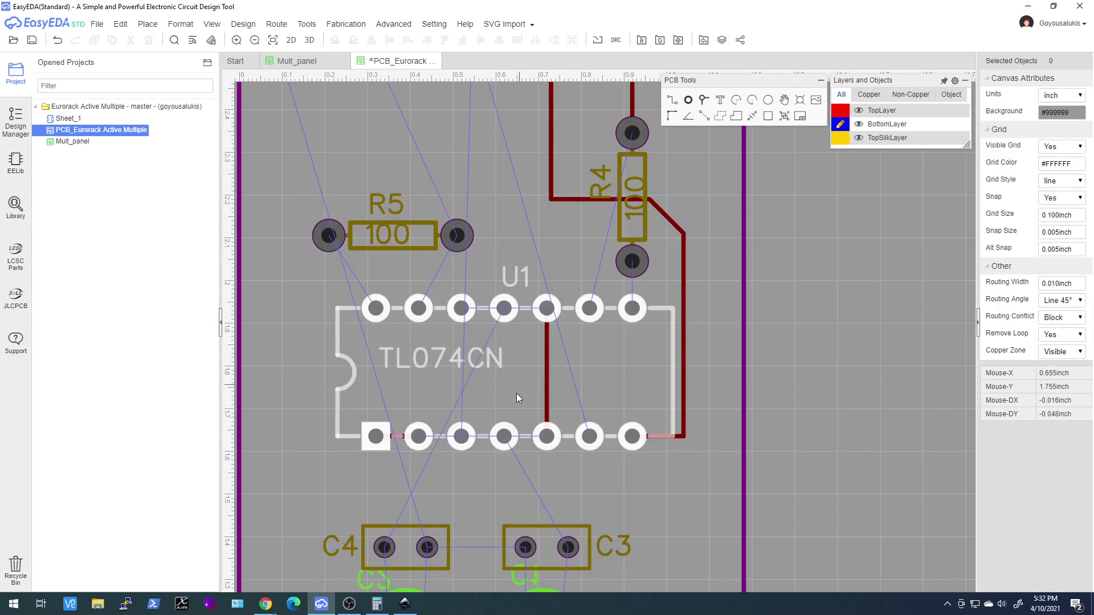
pyautogui.press('w')
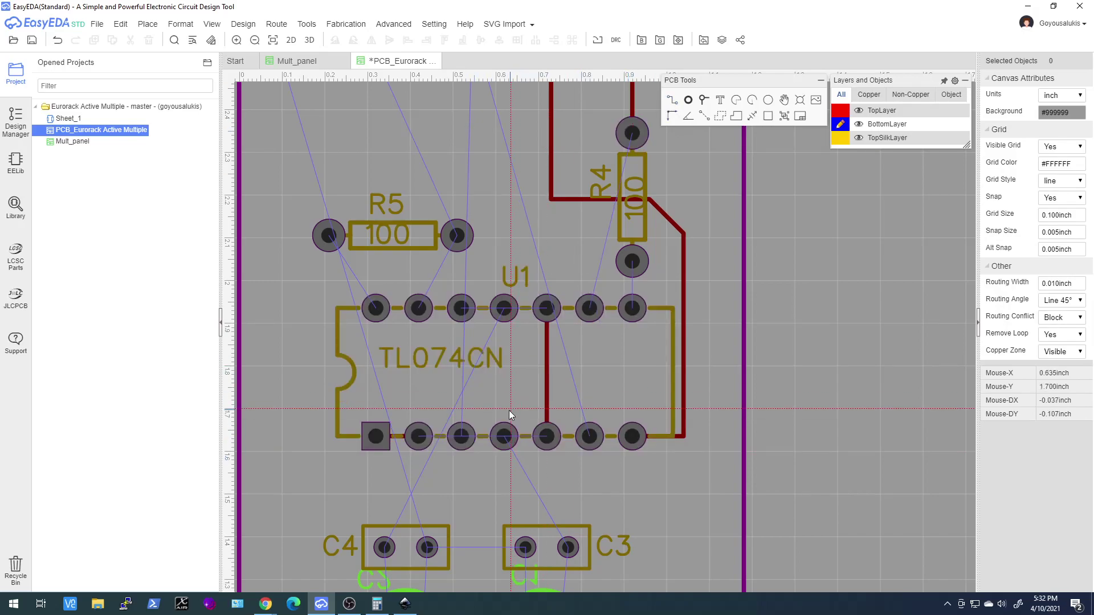
pyautogui.click(462, 436)
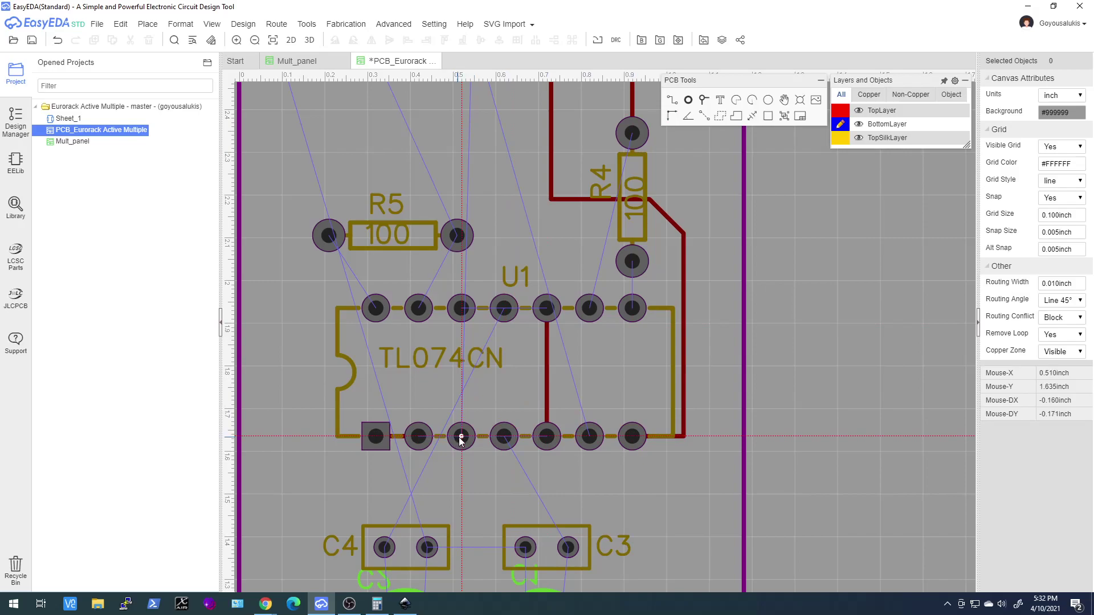
pyautogui.click(481, 414)
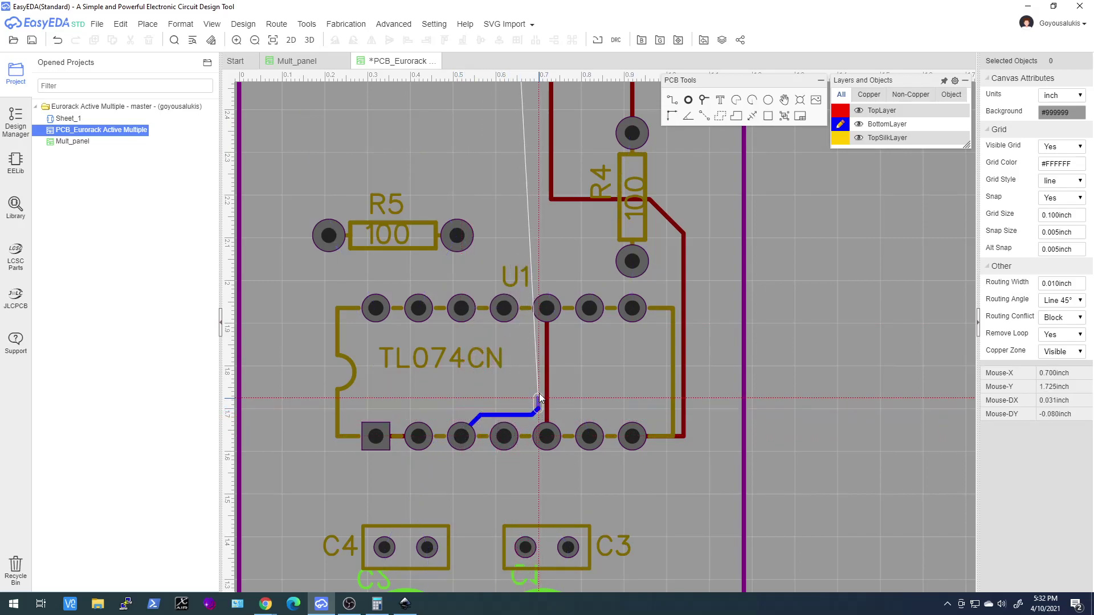
pyautogui.click(538, 406)
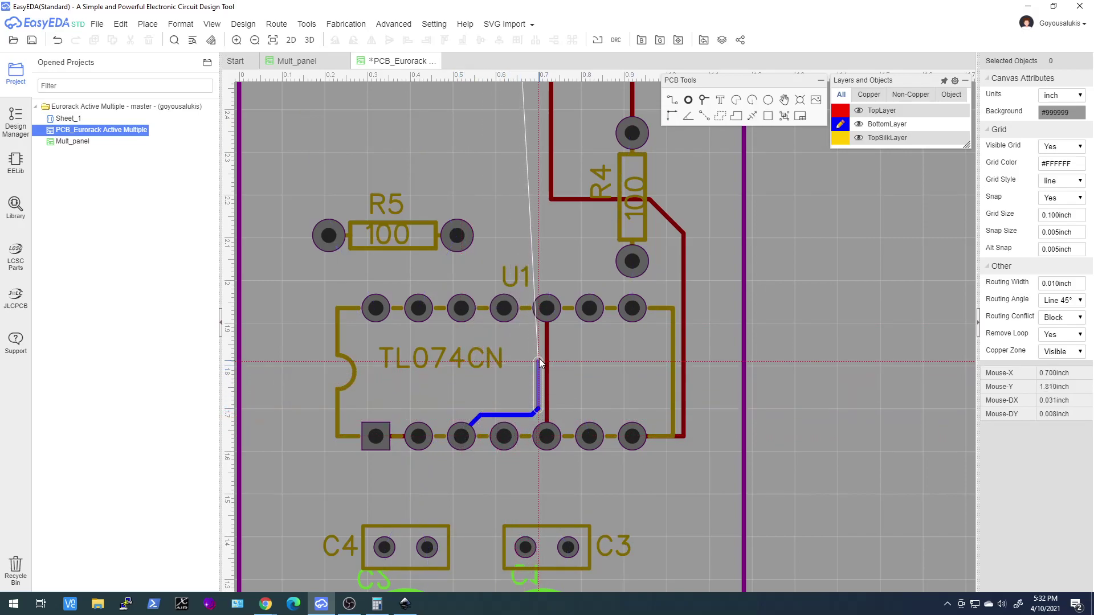
pyautogui.click(525, 318)
pyautogui.doubleClick(529, 238)
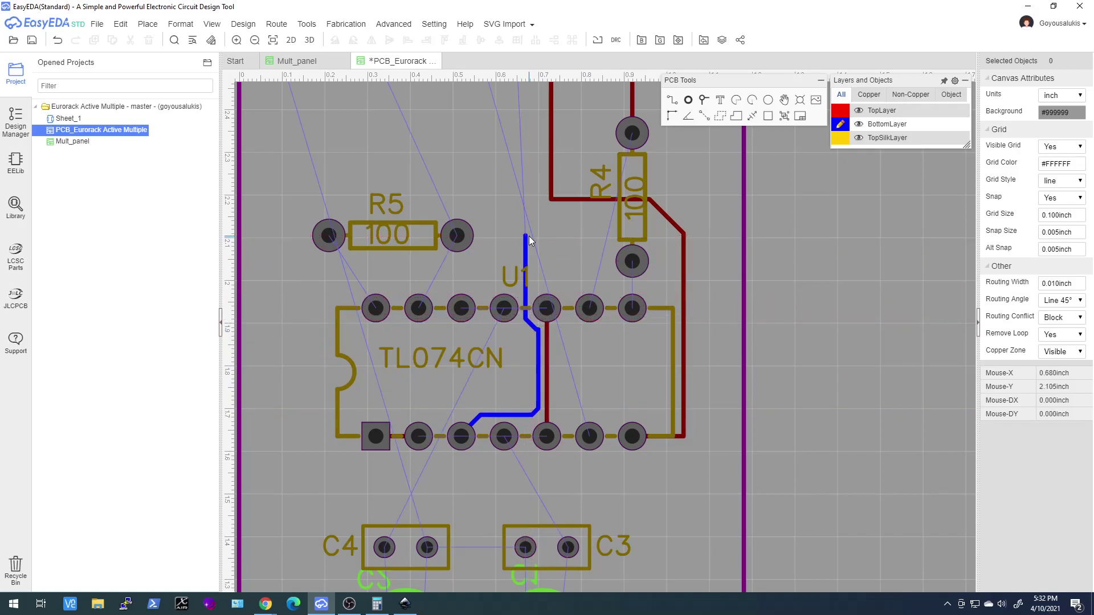
pyautogui.scroll(5, 546, 346)
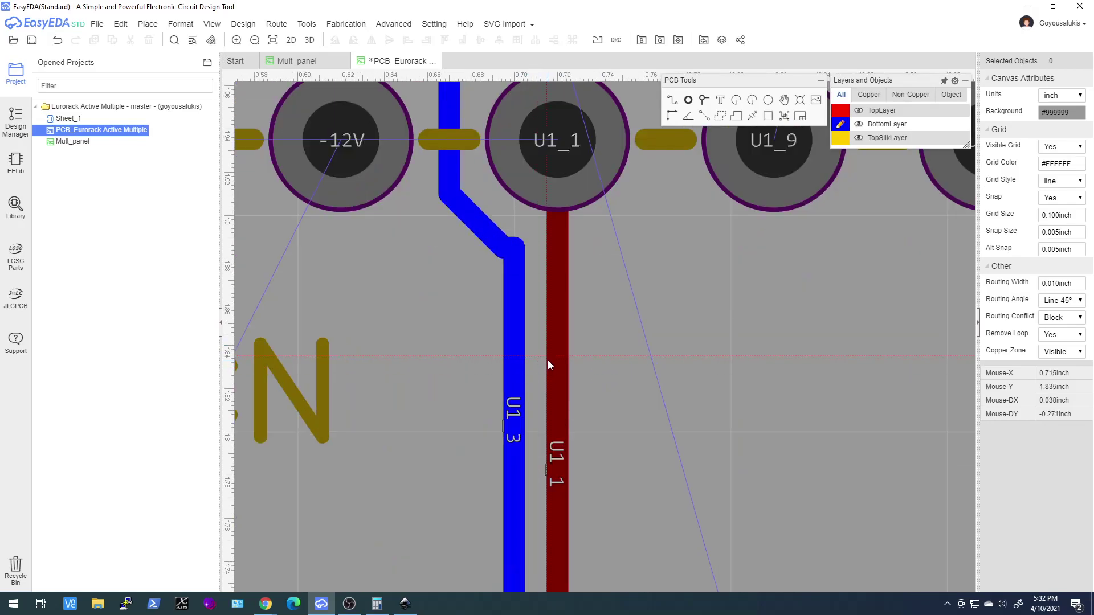
pyautogui.scroll(-2, 548, 364)
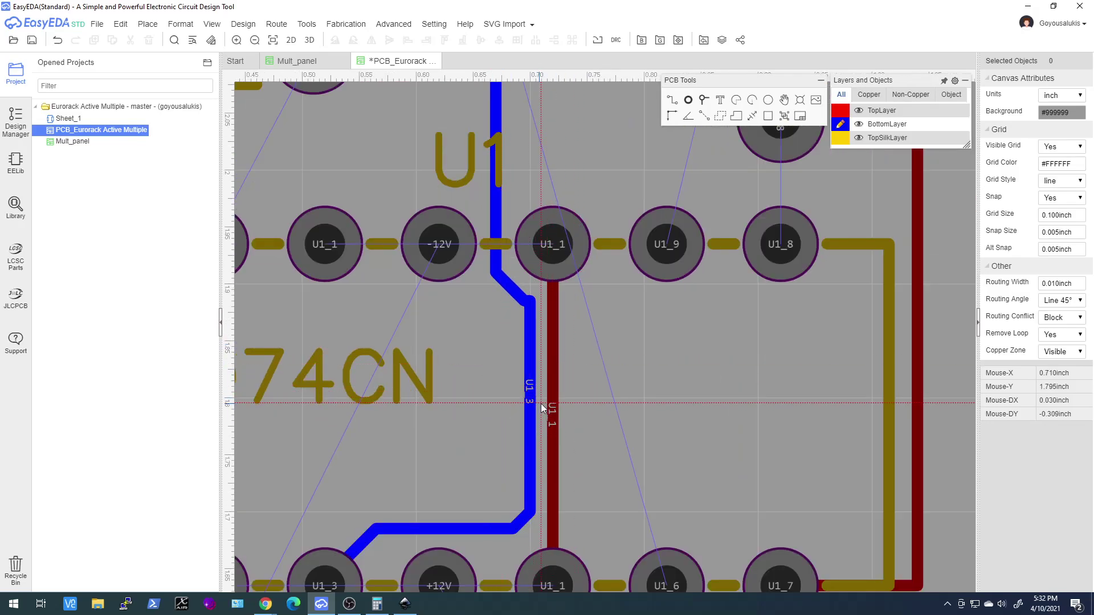
pyautogui.scroll(-2, 543, 407)
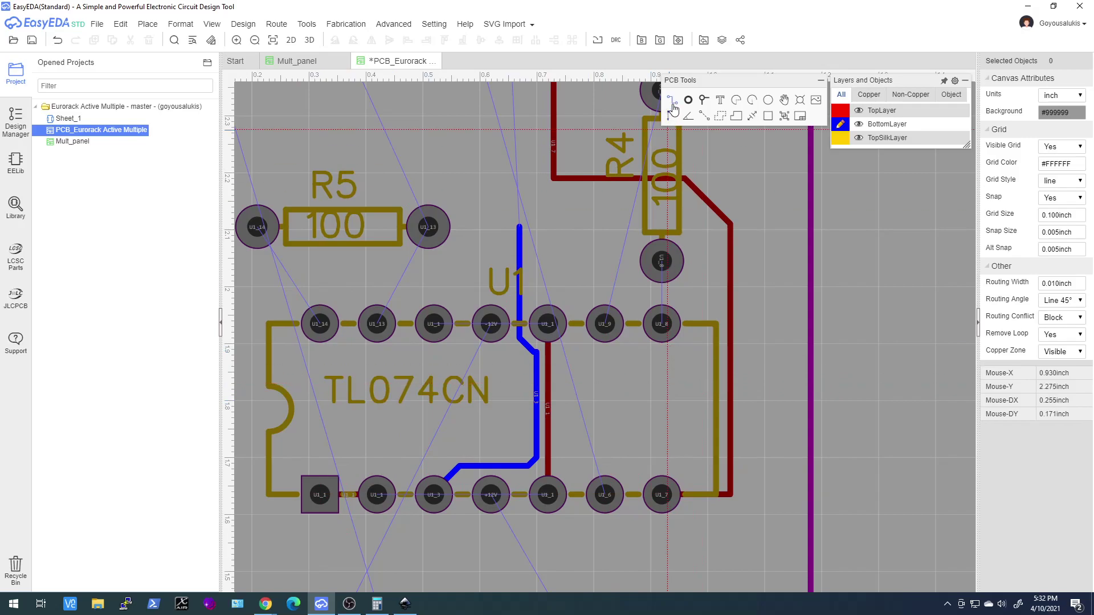
# - Hide TopLayer, draw a short U1_8 track, then undo the U1_8 and U1_3 tracks
pyautogui.click(859, 110)
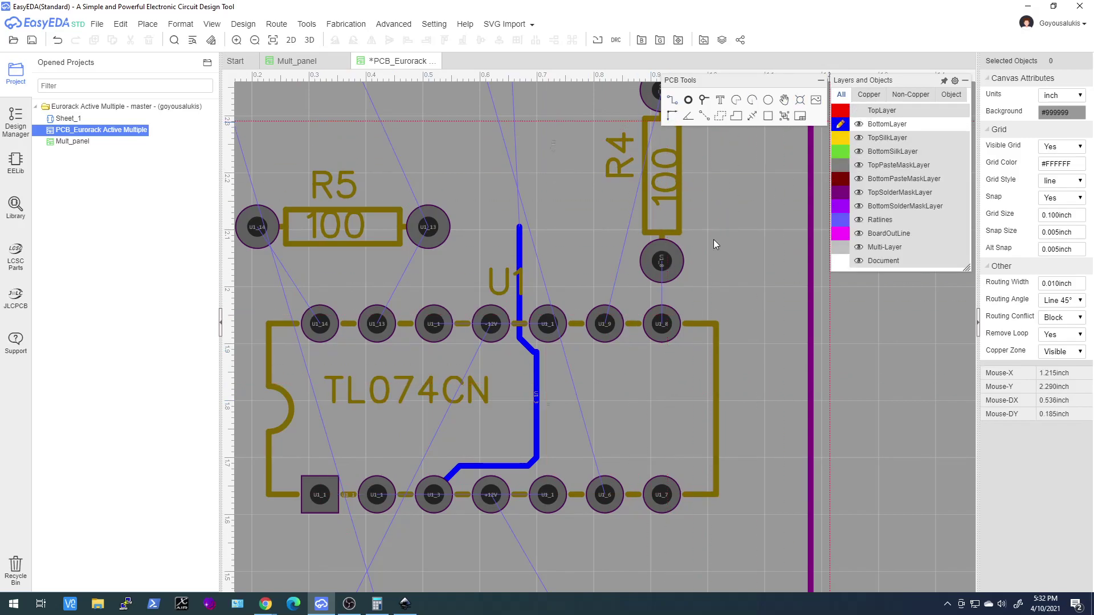
pyautogui.click(661, 324)
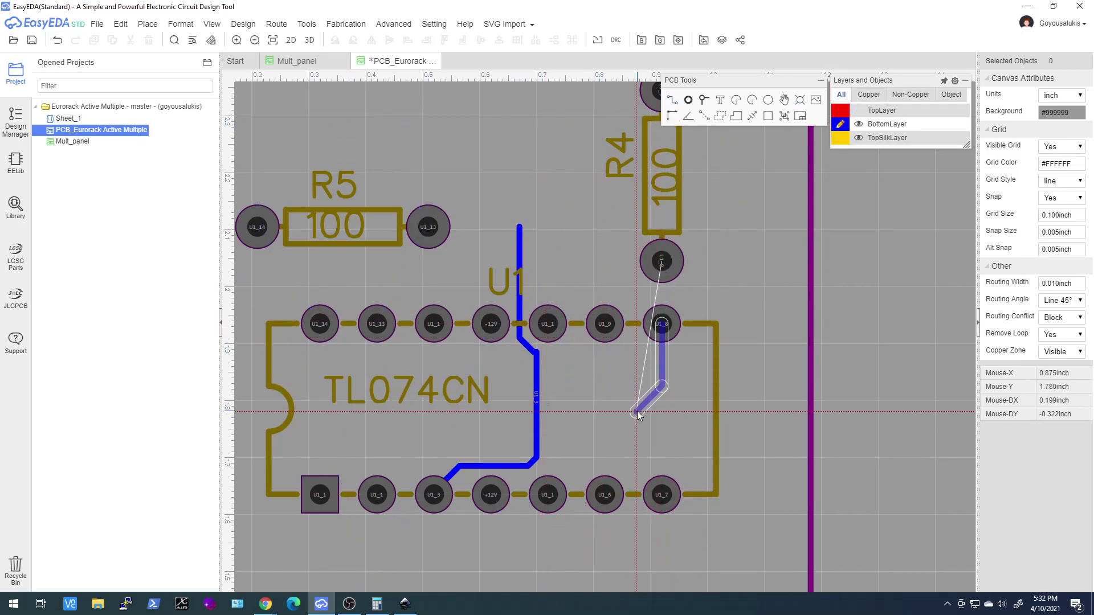
pyautogui.click(637, 405)
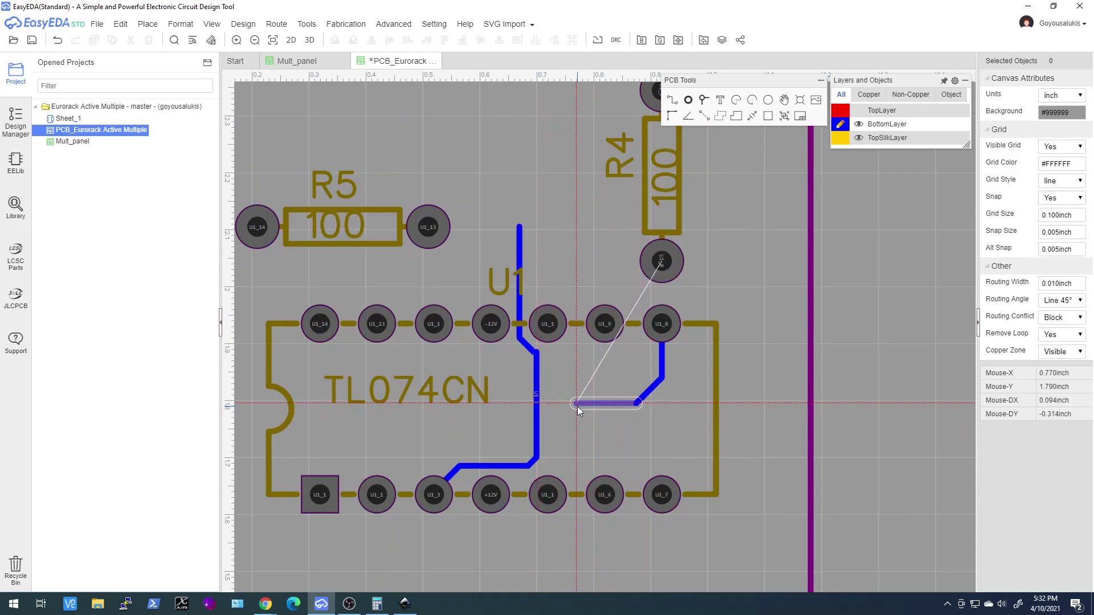
pyautogui.press('Escape')
pyautogui.click(650, 390)
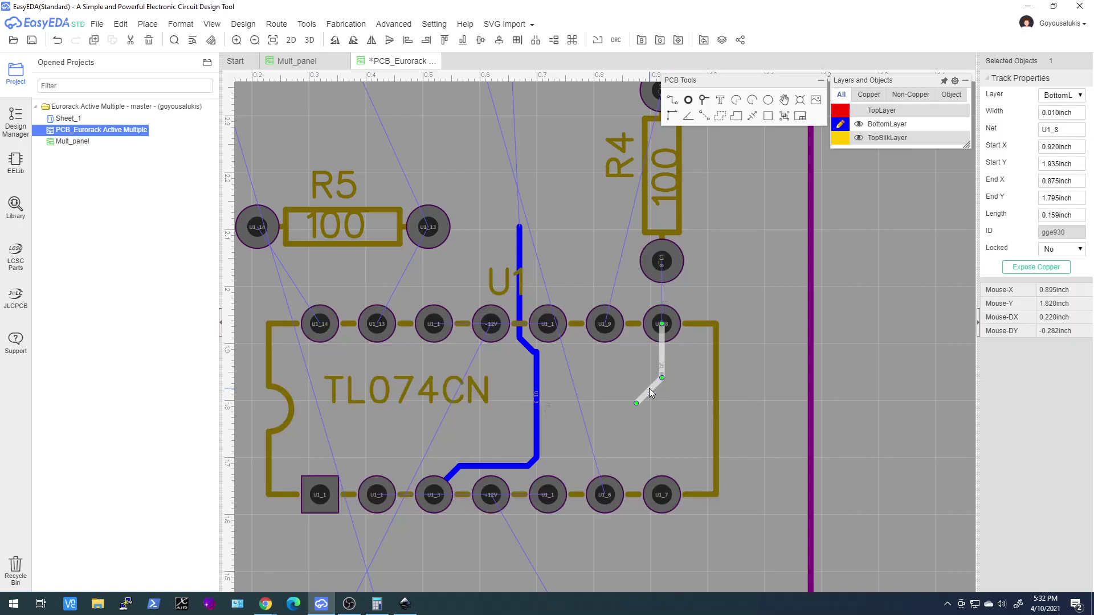
pyautogui.hotkey('ctrl', 'z')
pyautogui.hotkey('ctrl', 'z')
pyautogui.hotkey('ctrl', 'z')
pyautogui.hotkey('ctrl', 'z')
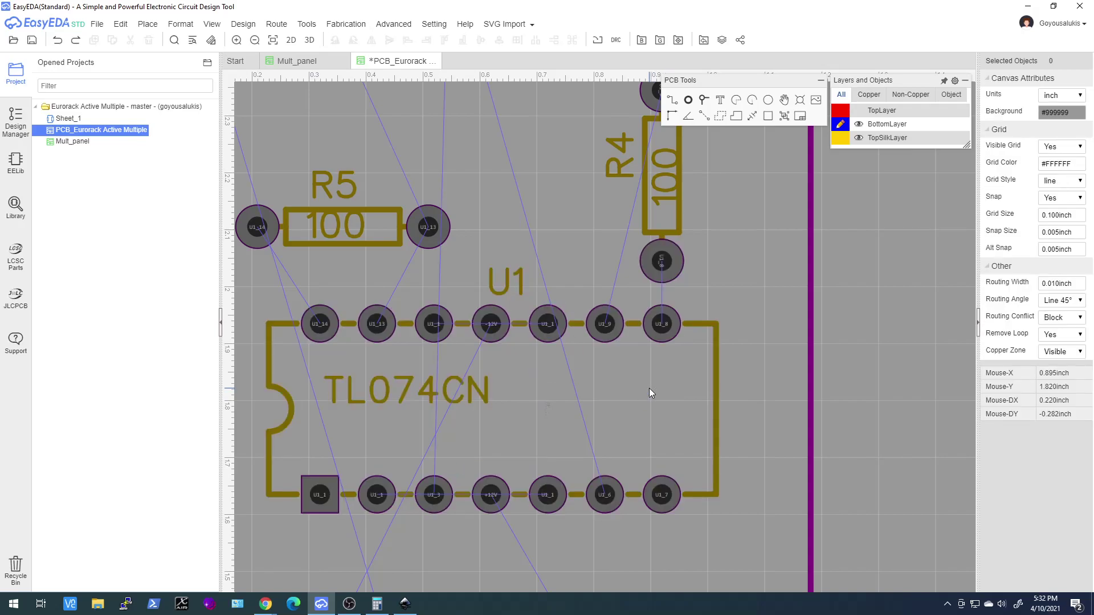
# - Restore the top copper layer's visibility, then select and delete the old U1_3 track
pyautogui.scroll(-3, 648, 388)
pyautogui.scroll(3, 627, 433)
pyautogui.scroll(-6, 615, 470)
pyautogui.scroll(6, 617, 473)
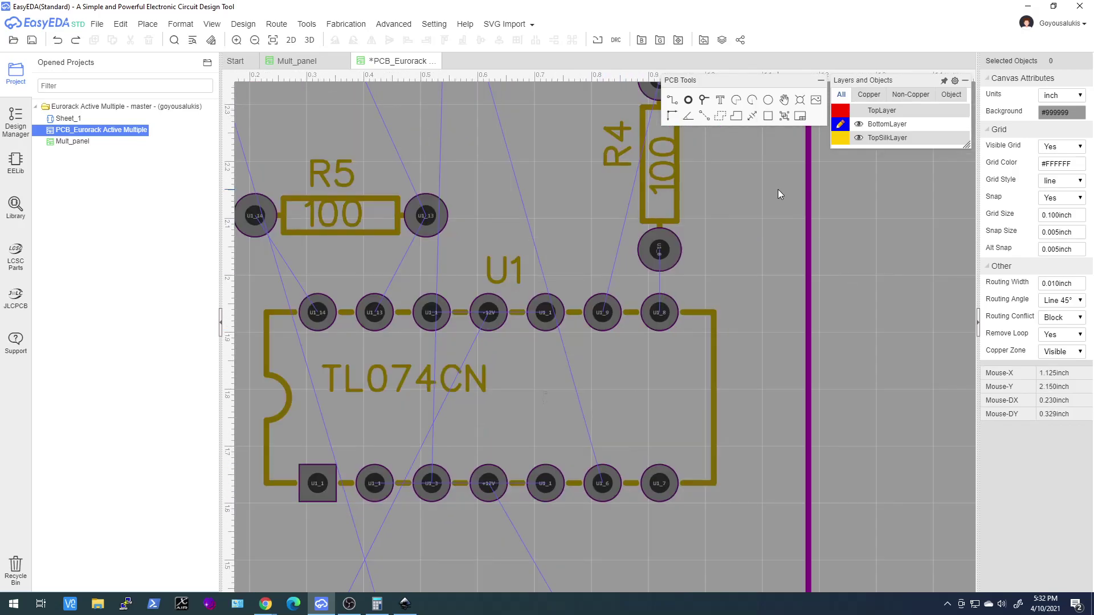
pyautogui.click(840, 111)
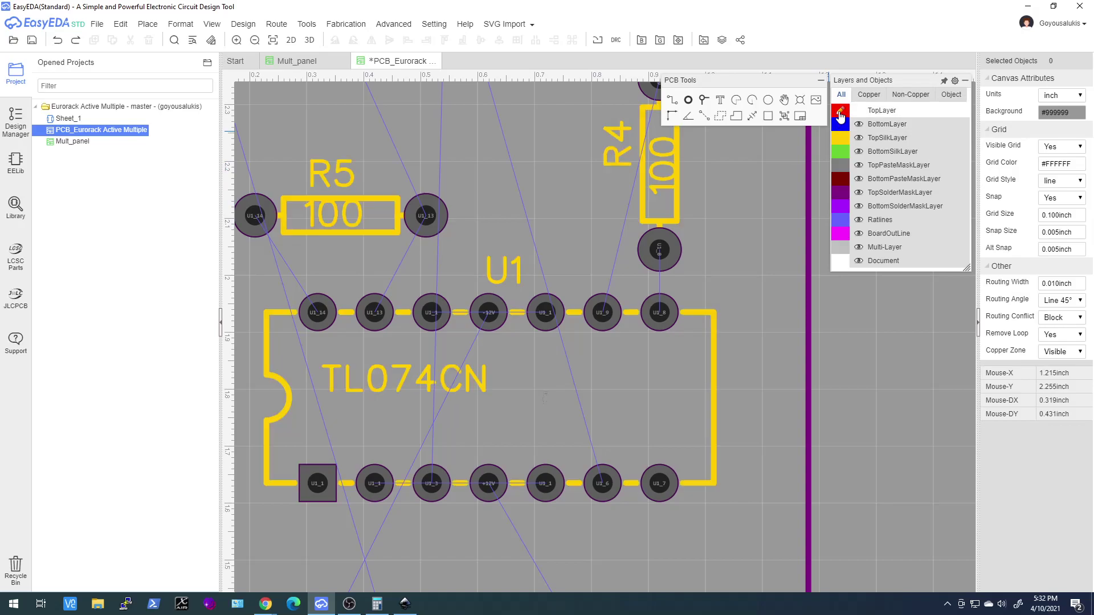
pyautogui.click(858, 109)
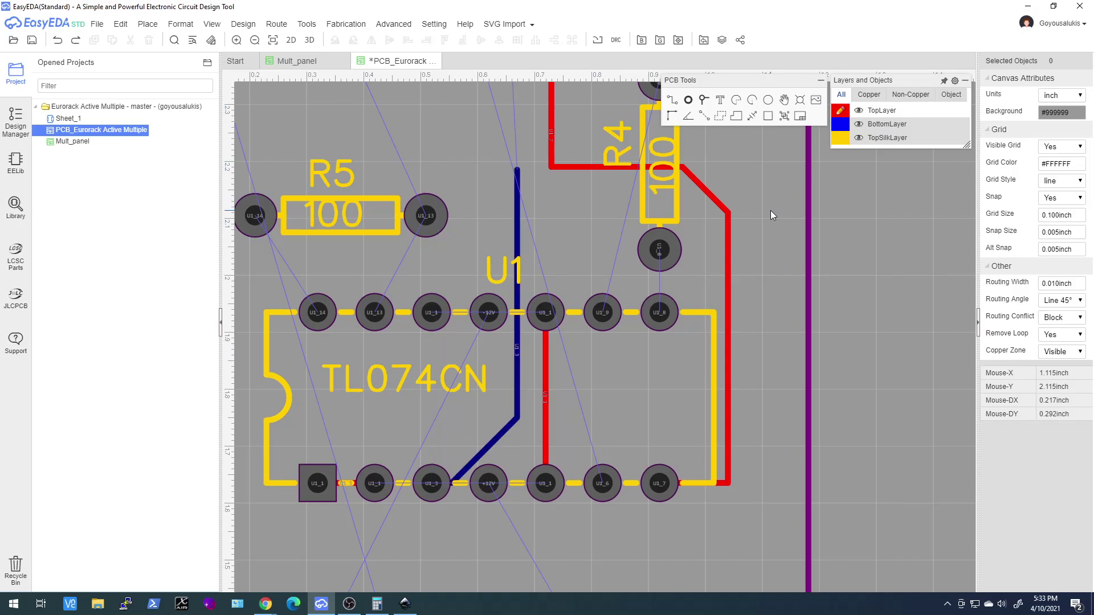
pyautogui.click(517, 407)
pyautogui.click(517, 407)
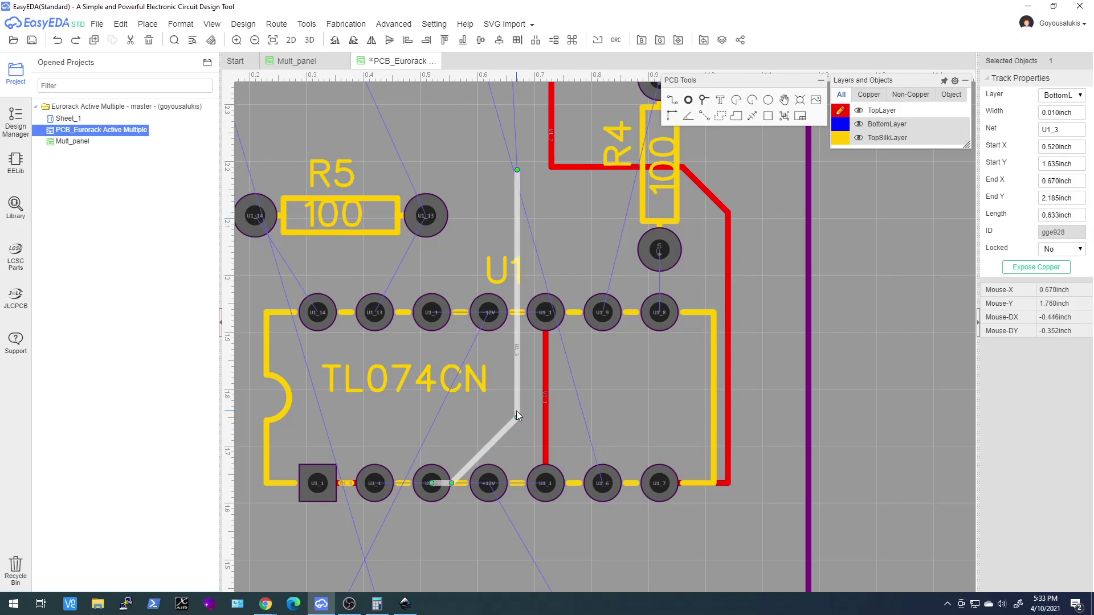
pyautogui.press('Delete')
# - Route a bottom-layer track from pad U1_3, angling right, then running up past U1_1 above the top pin row
pyautogui.press('b')
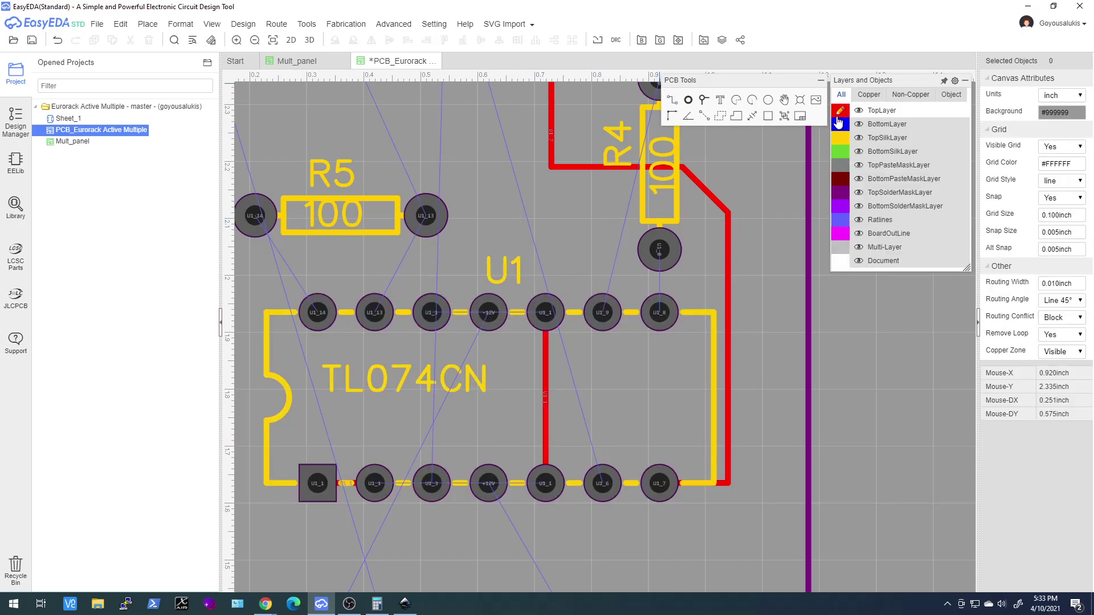
pyautogui.click(687, 102)
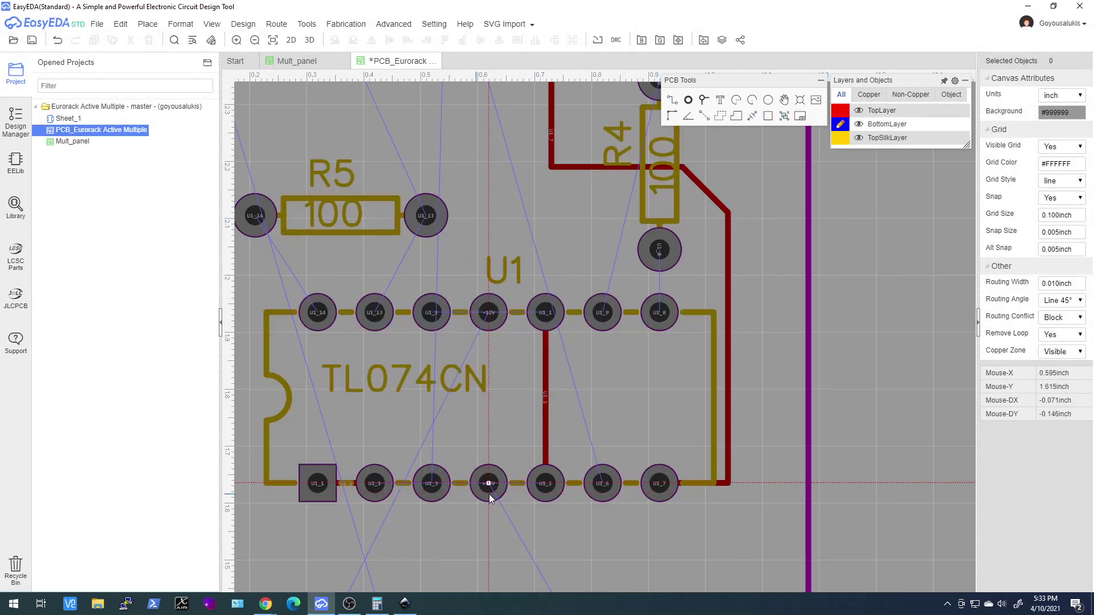
pyautogui.click(435, 480)
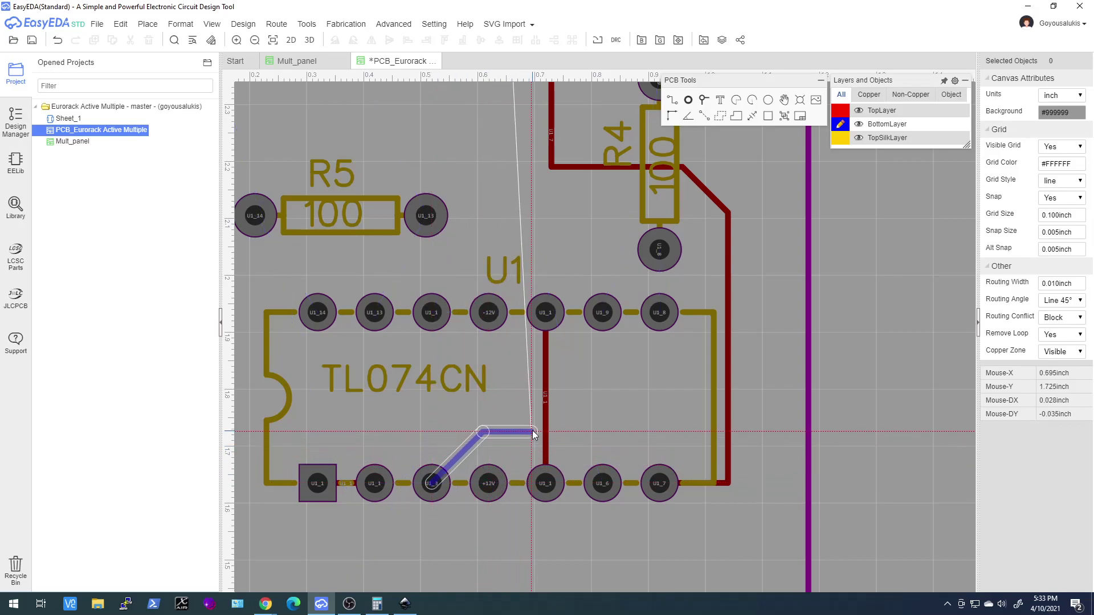
pyautogui.click(535, 429)
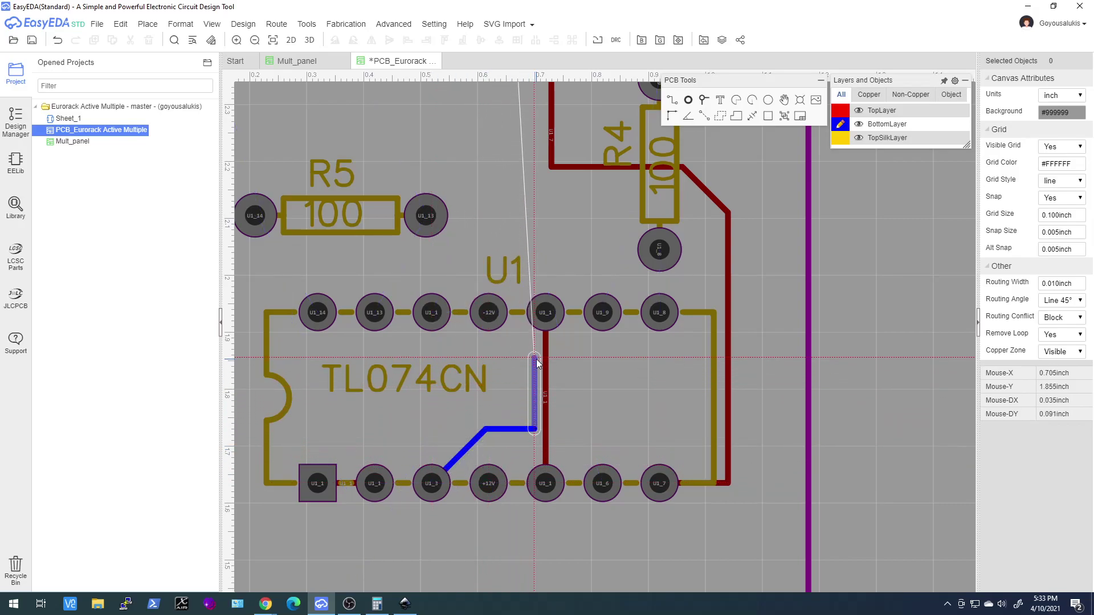
pyautogui.click(520, 326)
pyautogui.doubleClick(521, 279)
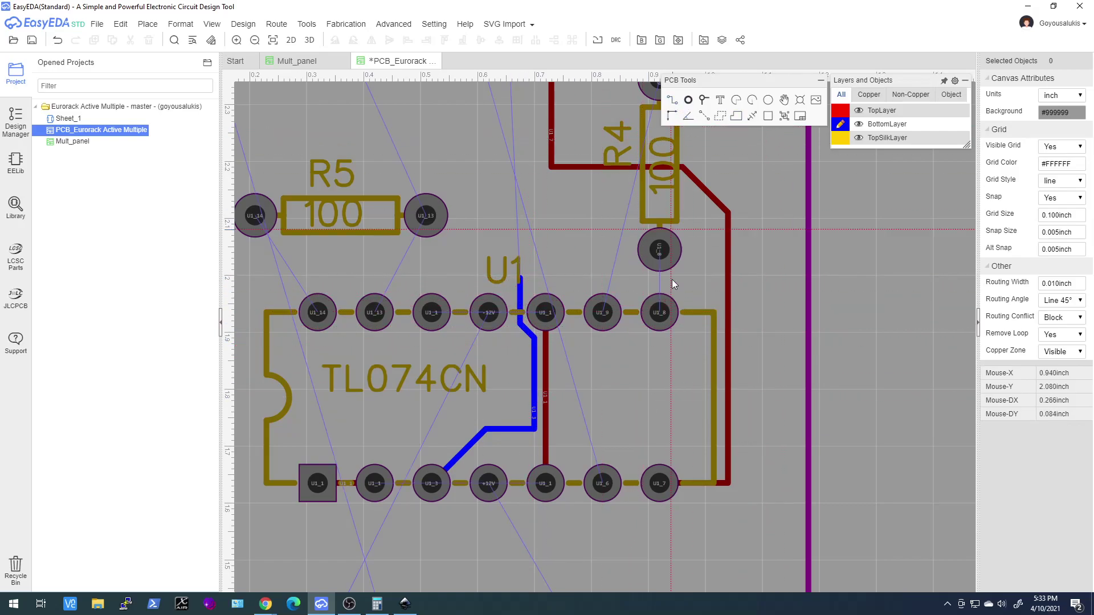
# - Draw a top-layer track from pad U1_8 diagonally down-left into the U1 chip outline
pyautogui.click(836, 111)
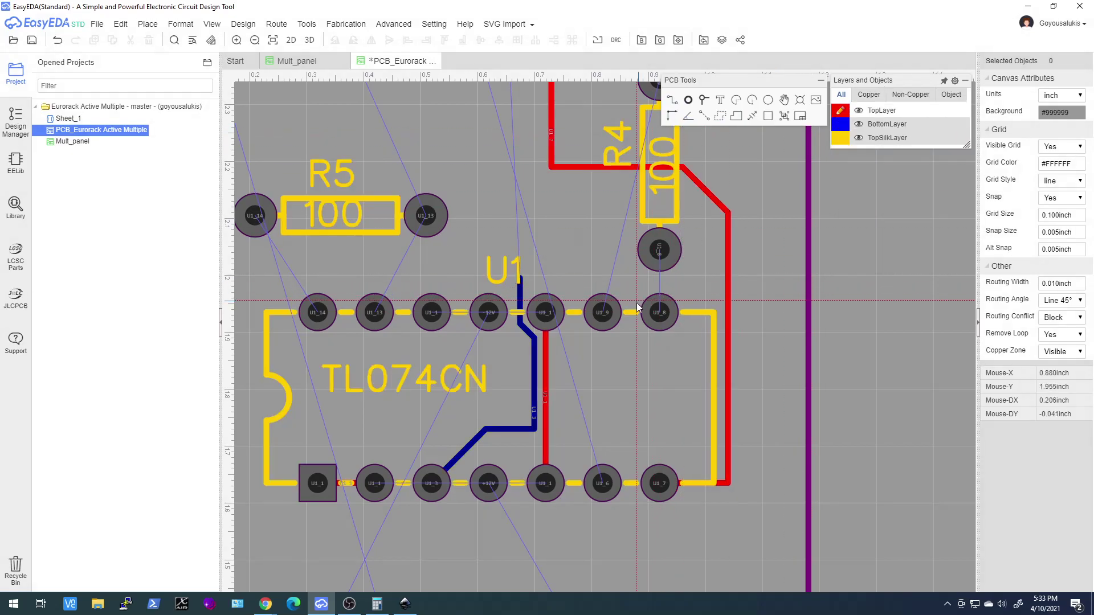
pyautogui.click(659, 313)
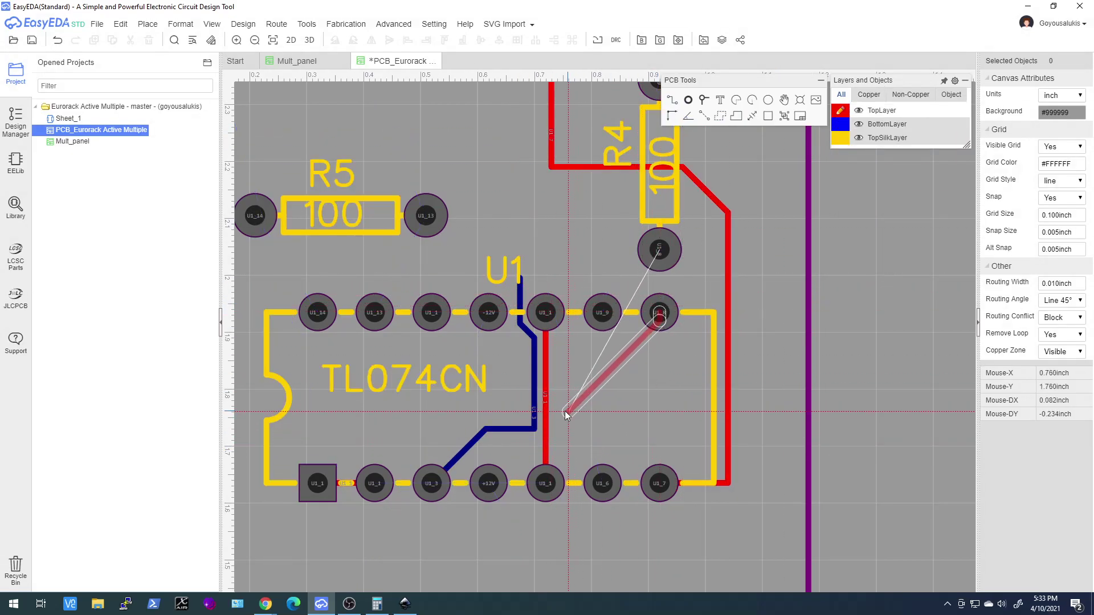
pyautogui.doubleClick(558, 395)
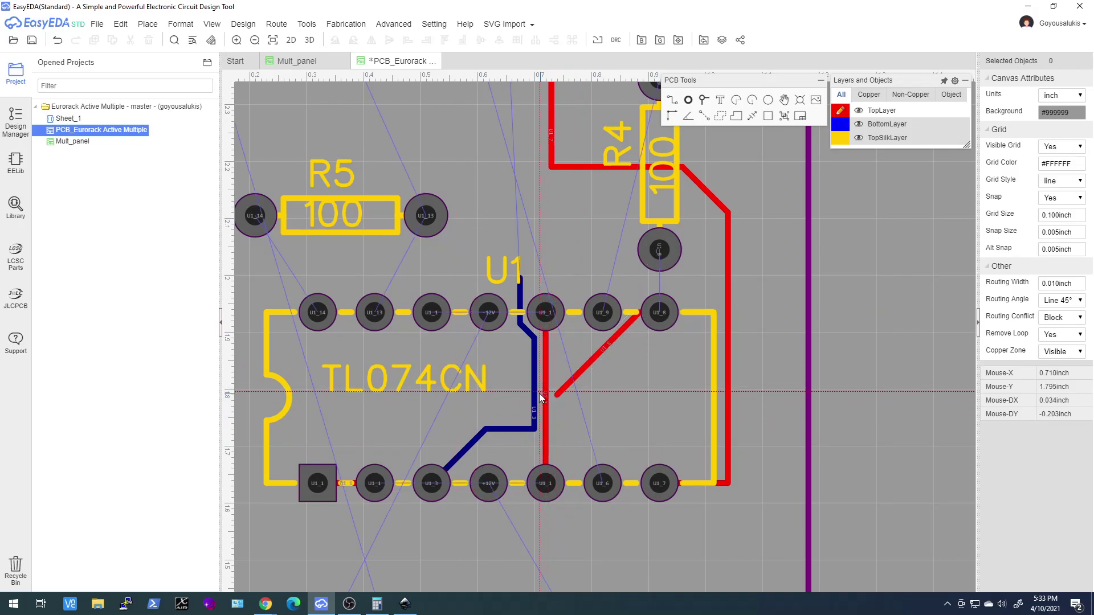
# - Place a via at the end of the U1_8 track, then select the U1 chip
pyautogui.click(705, 101)
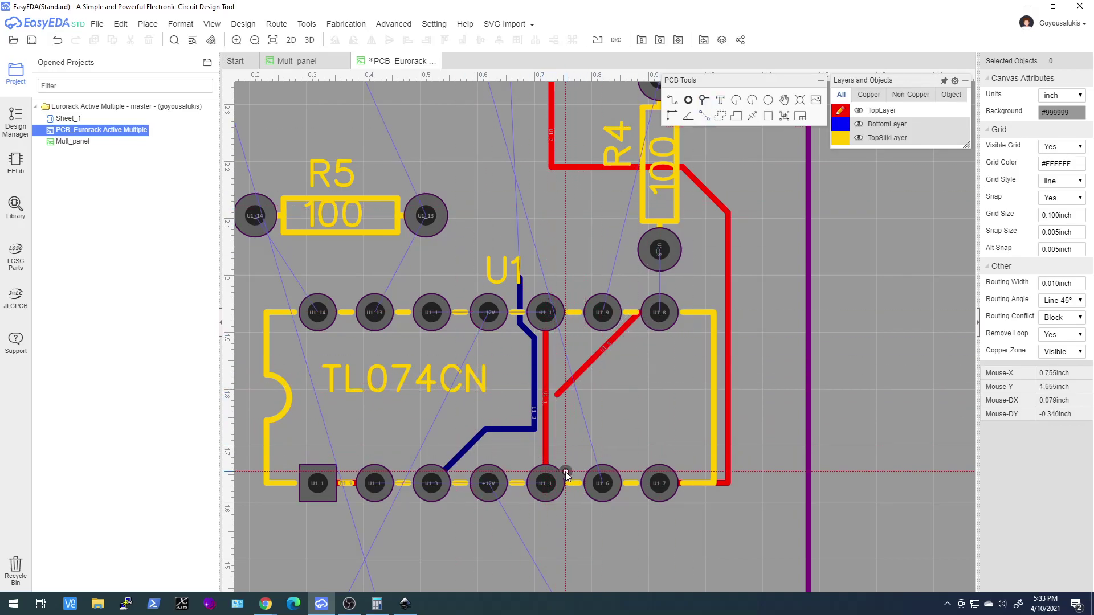
pyautogui.click(556, 395)
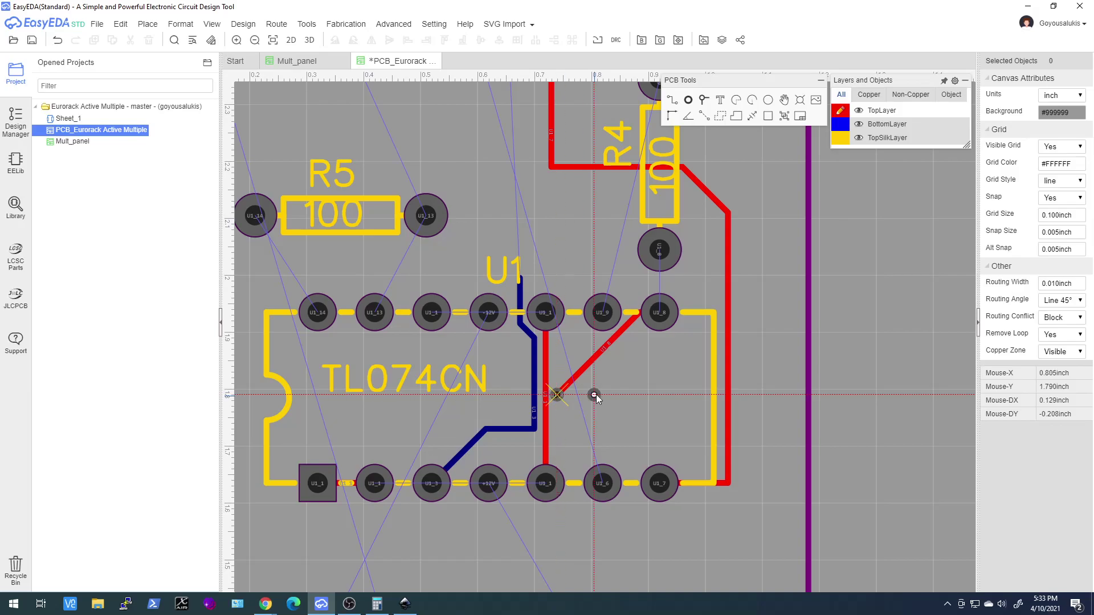
pyautogui.scroll(5, 527, 425)
pyautogui.scroll(5, 527, 429)
pyautogui.scroll(-5, 623, 408)
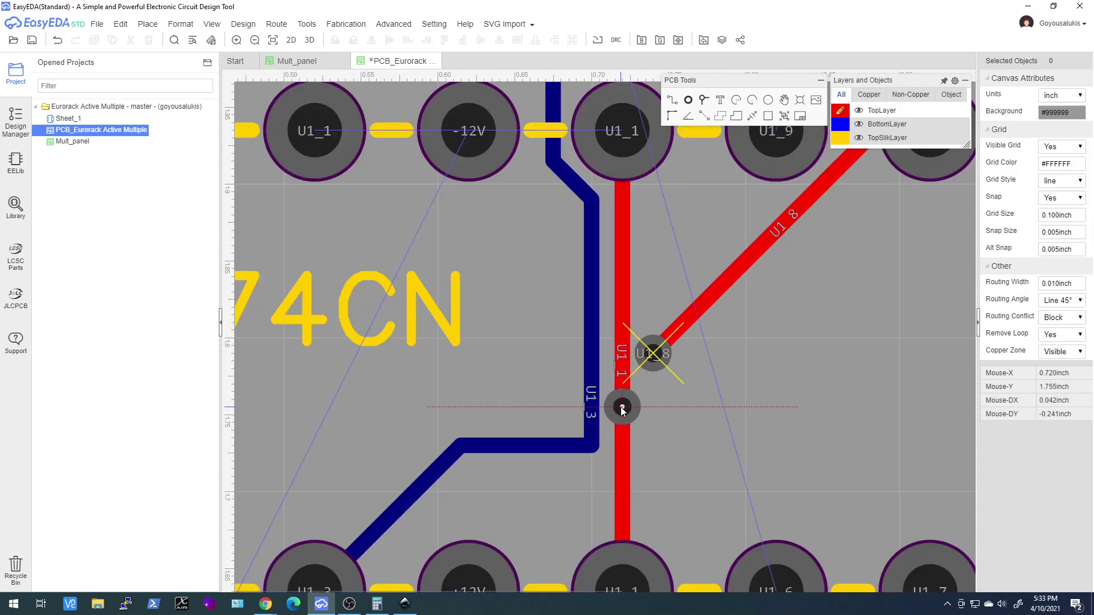
pyautogui.press('Escape')
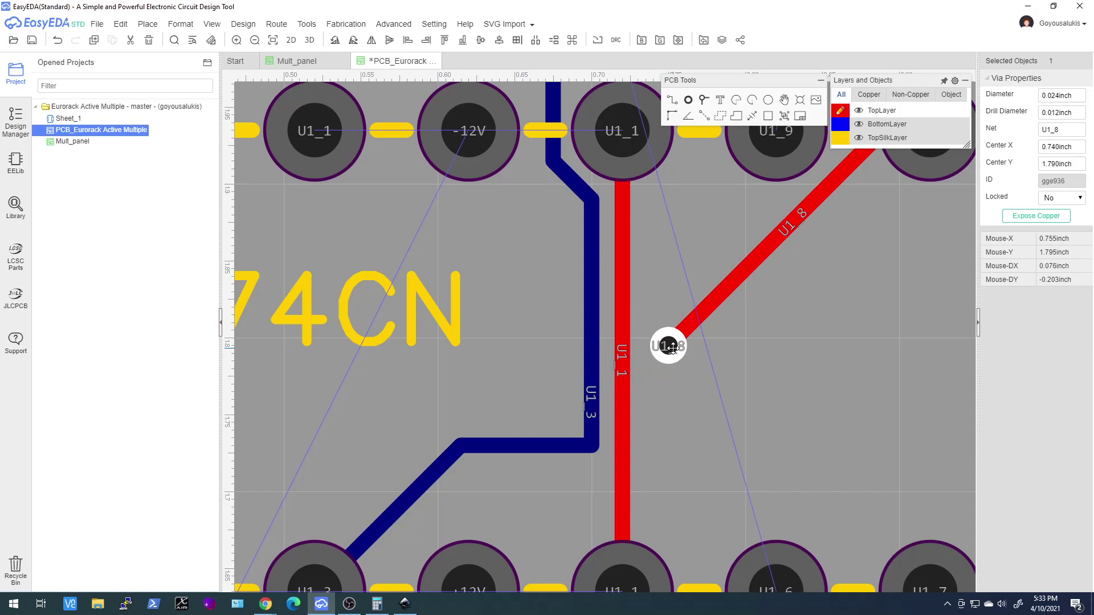
pyautogui.click(669, 419)
pyautogui.scroll(-3, 667, 419)
pyautogui.scroll(2, 668, 424)
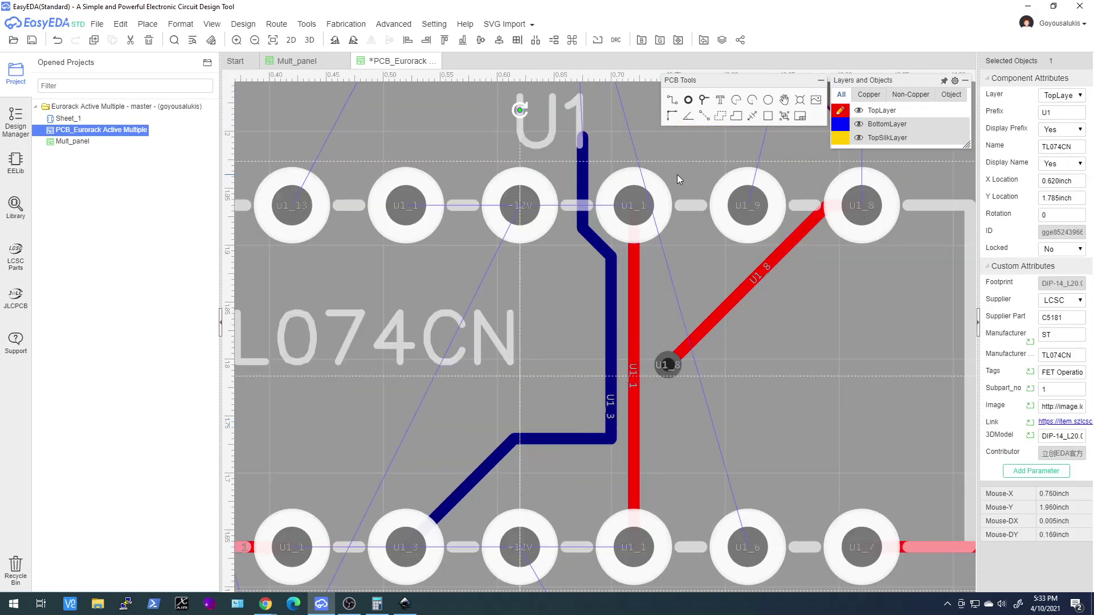
# - Route a bottom-layer track from the U1_8 via down-left, then horizontally toward the +12V pin
pyautogui.click(836, 124)
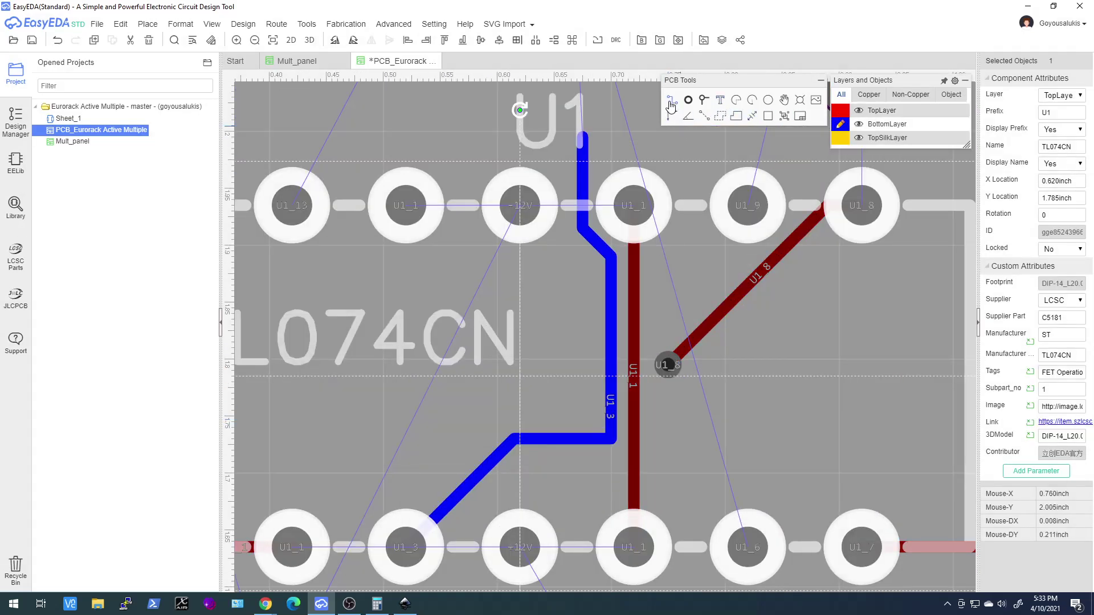
pyautogui.click(673, 345)
pyautogui.click(668, 364)
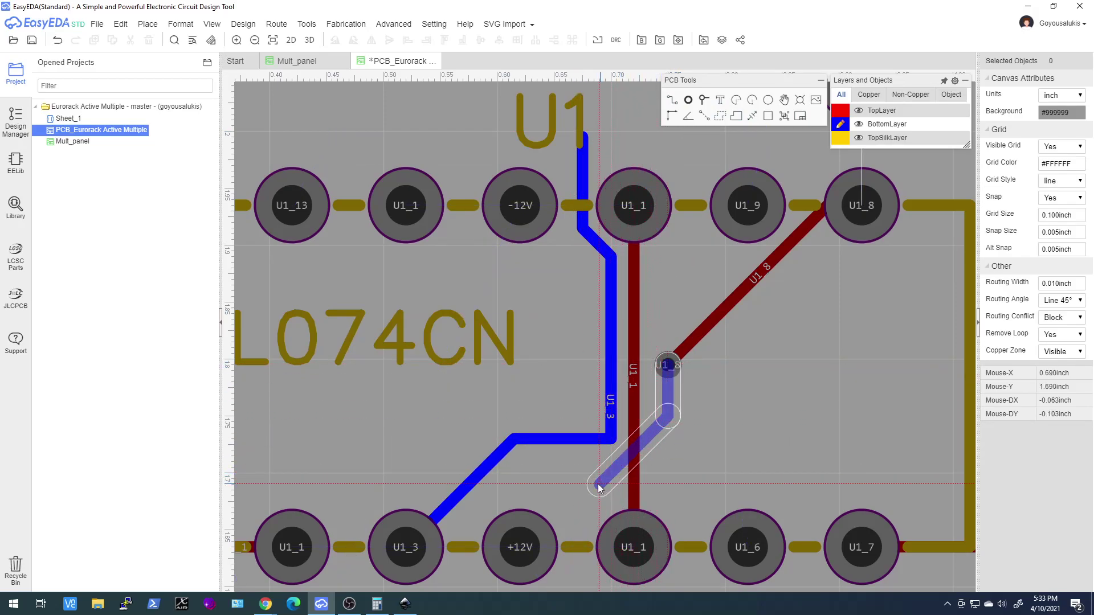
pyautogui.click(593, 484)
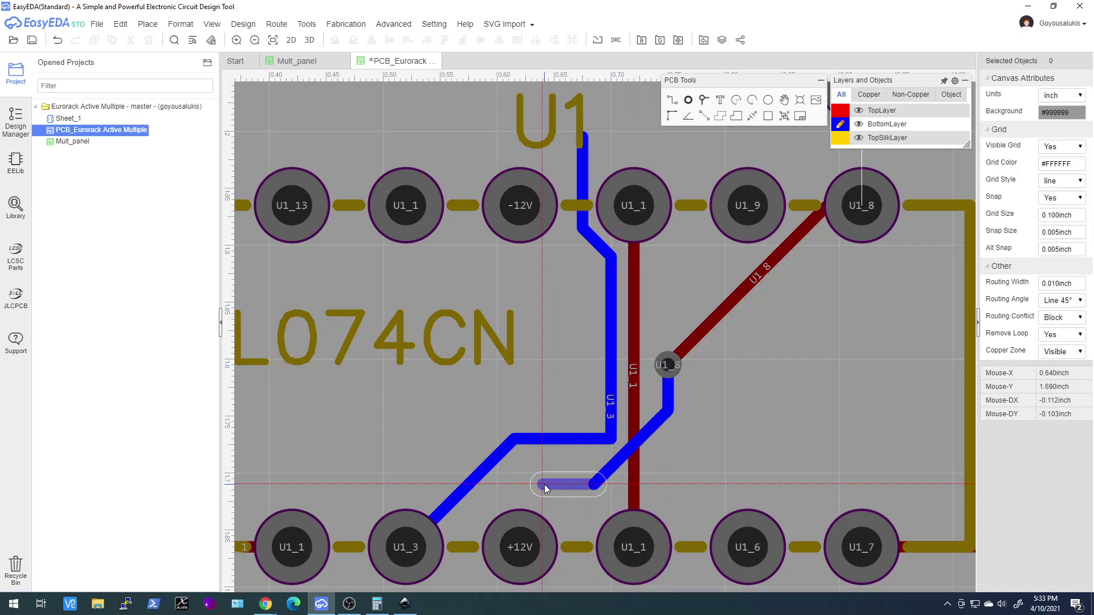
pyautogui.click(544, 485)
pyautogui.rightClick(549, 473)
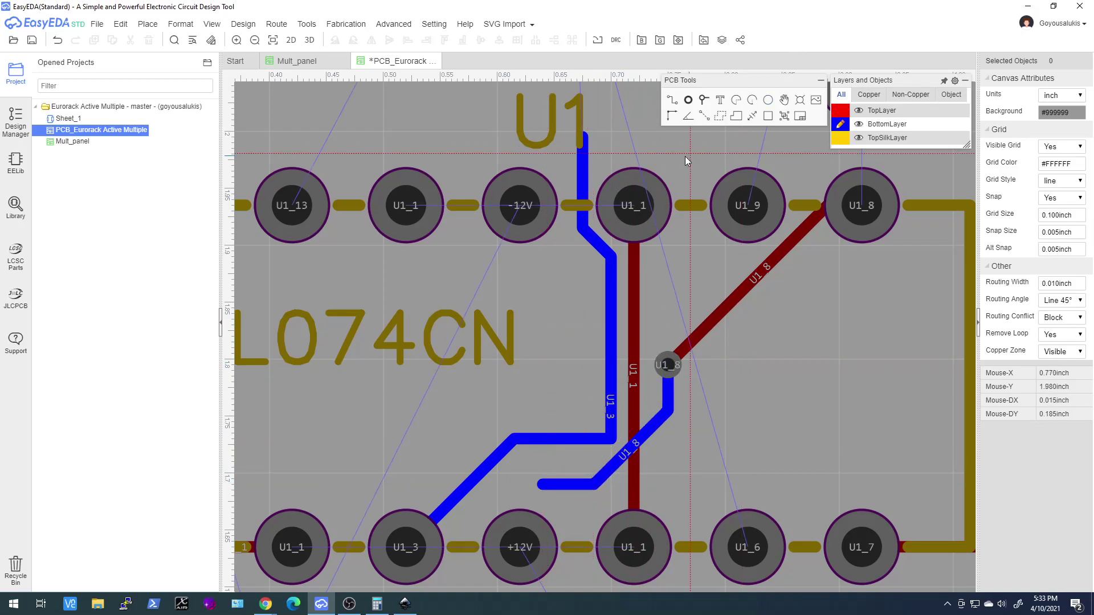
# - Drop a via at the end of the blue U1_8 track above the +12V pin
pyautogui.click(705, 104)
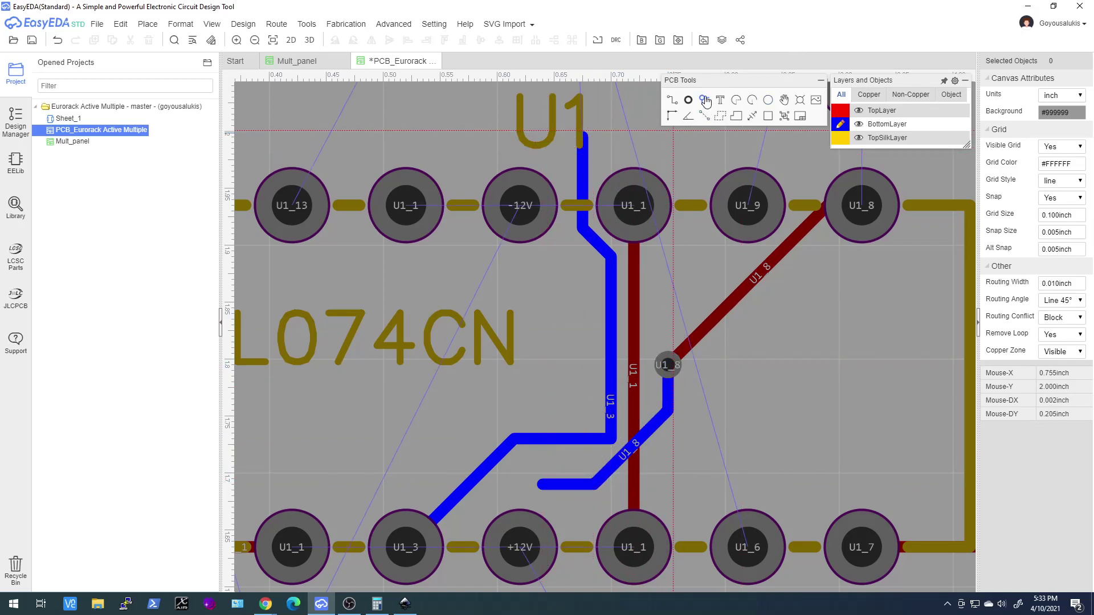
pyautogui.click(543, 483)
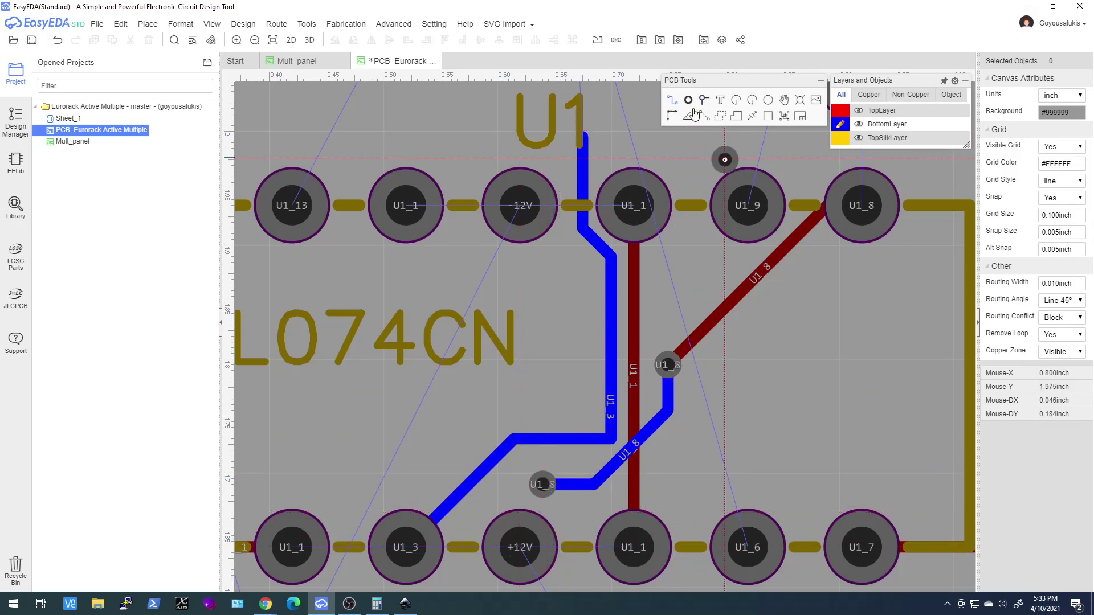
pyautogui.moveTo(842, 115)
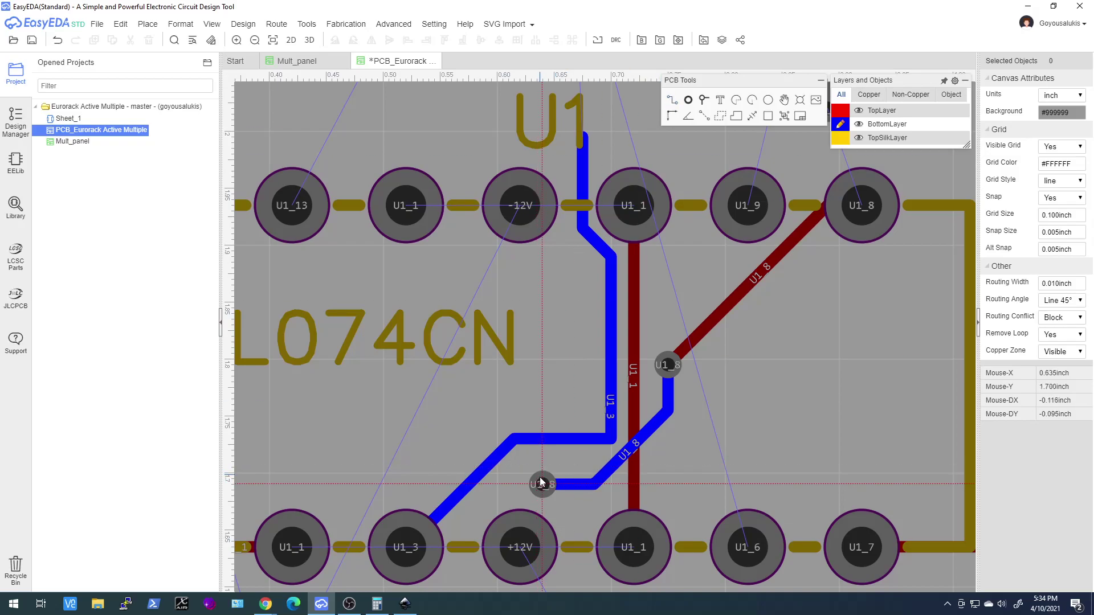
# - Draw a short top-layer U1_8 track straight up from the lower via into U1
pyautogui.click(840, 110)
pyautogui.press('v')
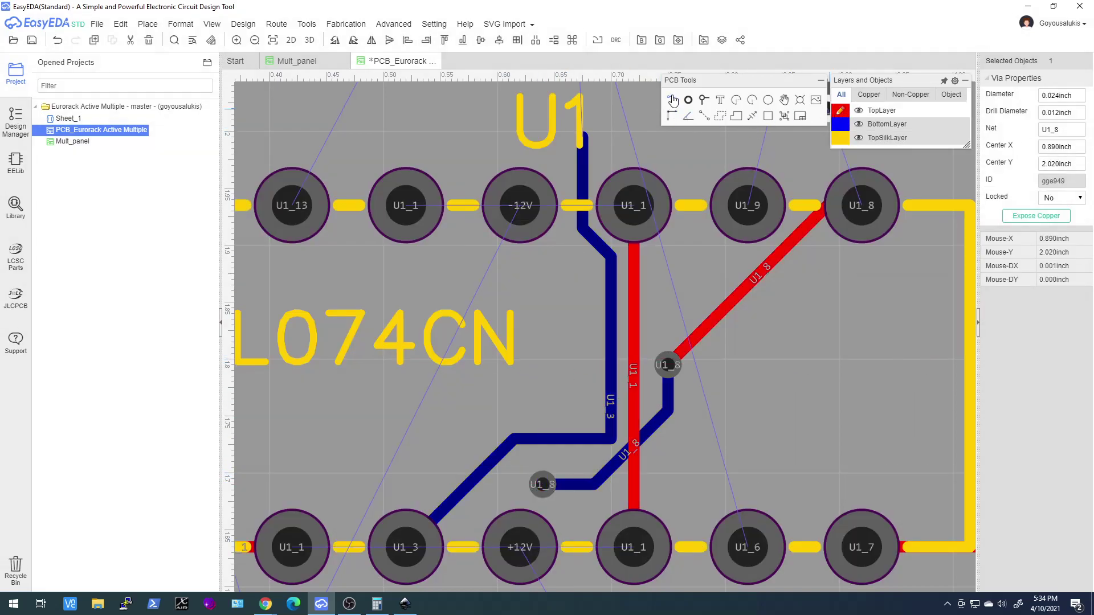
pyautogui.press('Escape')
pyautogui.press('w')
pyautogui.click(542, 485)
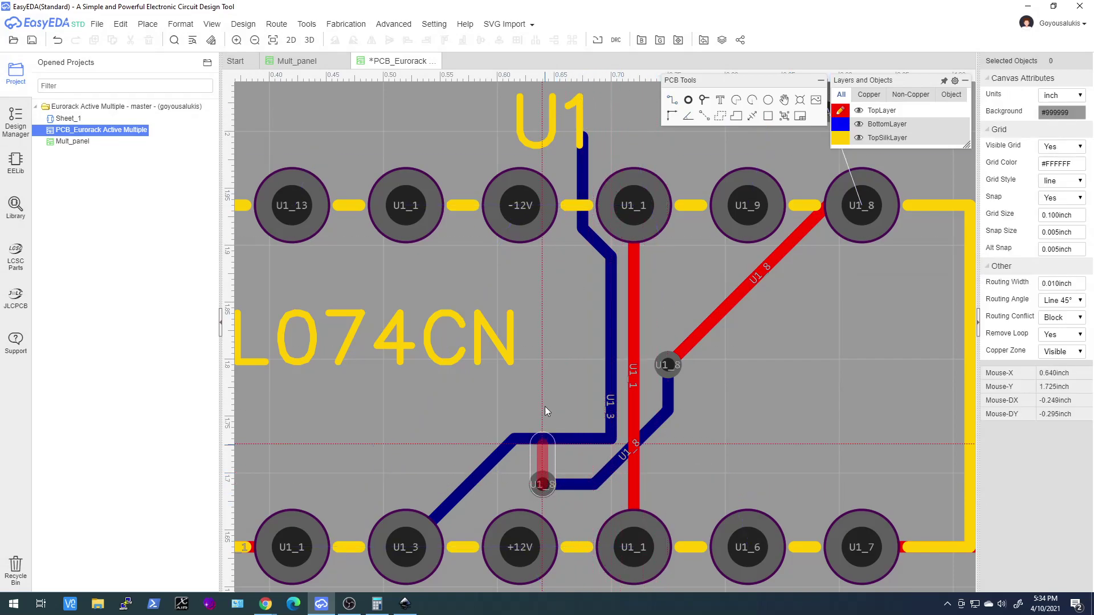
pyautogui.doubleClick(541, 336)
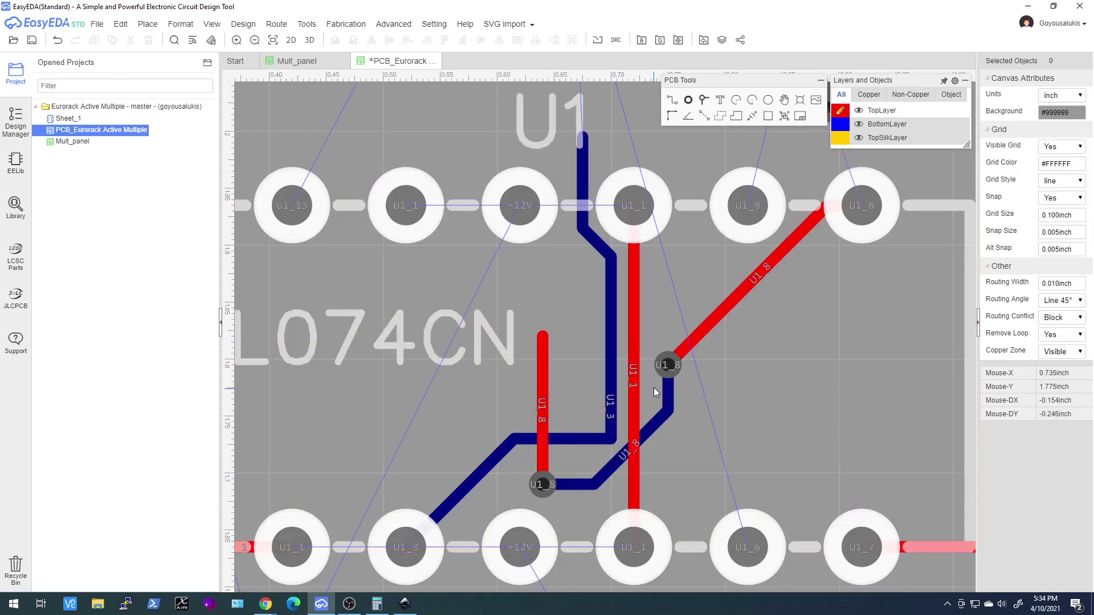
pyautogui.scroll(-3, 655, 392)
pyautogui.scroll(3, 656, 392)
pyautogui.scroll(-3, 656, 392)
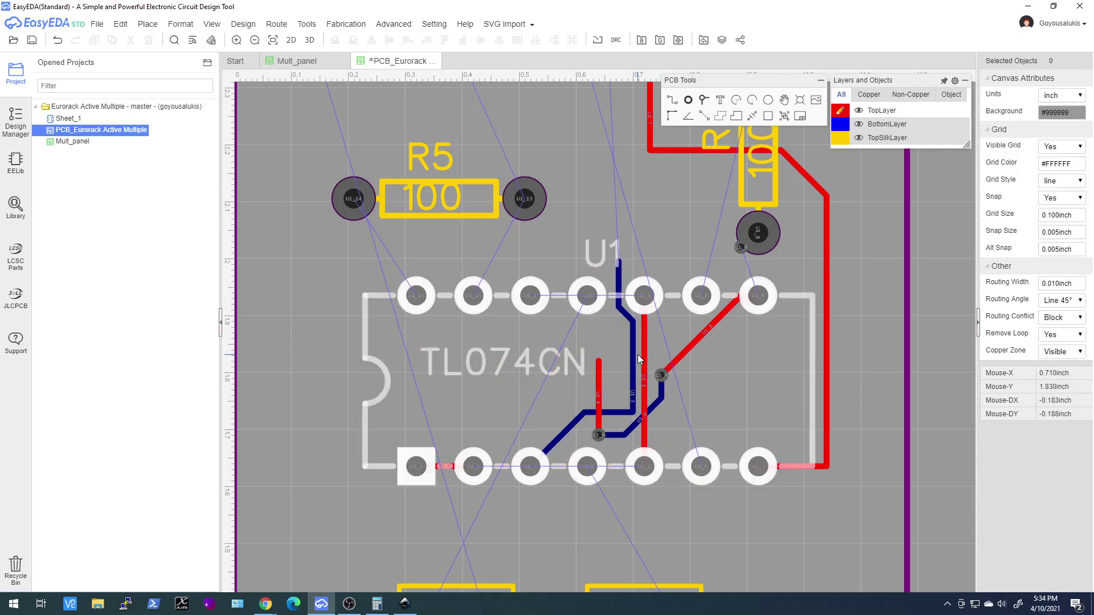
# - Nudge the blue U1_3 track's vertical run about 28 pixels left, clear of the U1_1 track
pyautogui.moveTo(635, 354); pyautogui.dragTo(618, 356)
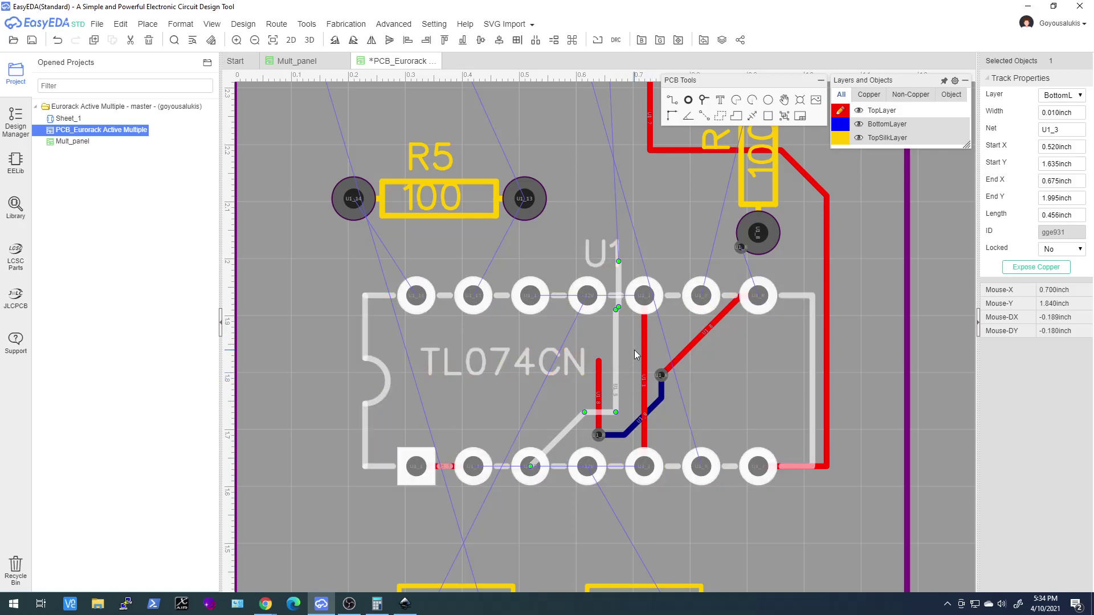
pyautogui.scroll(-5, 636, 410)
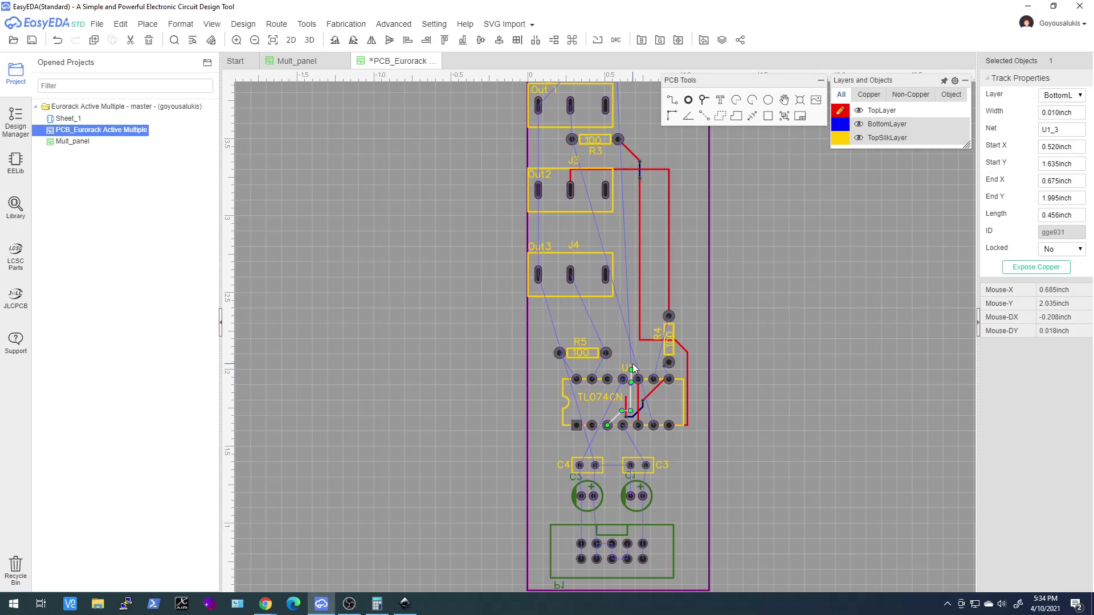
pyautogui.scroll(-5, 637, 356)
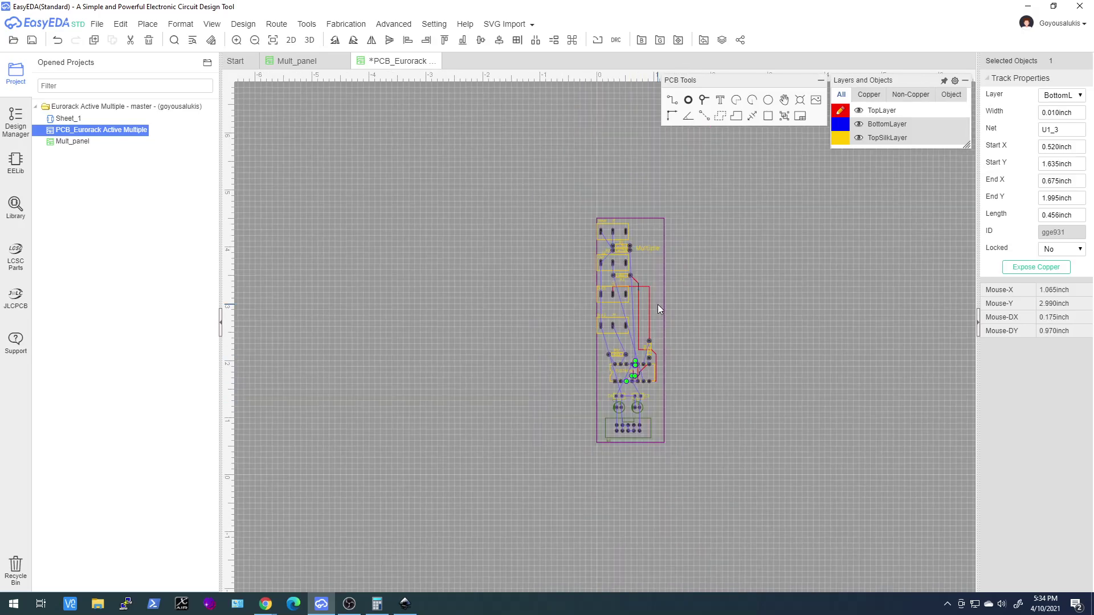
pyautogui.scroll(5, 658, 304)
pyautogui.scroll(-4, 657, 304)
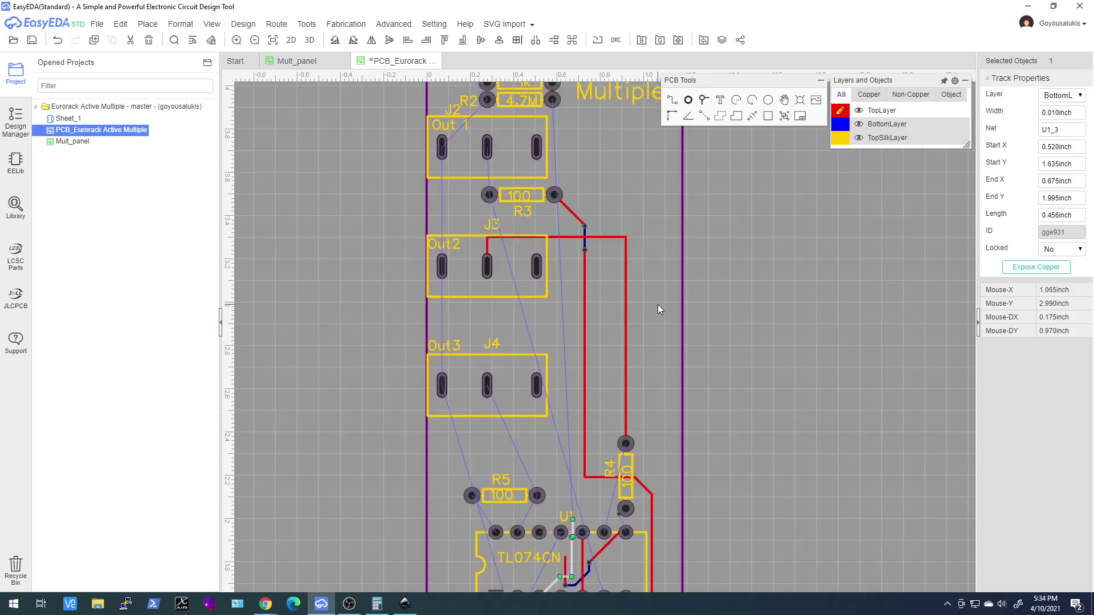